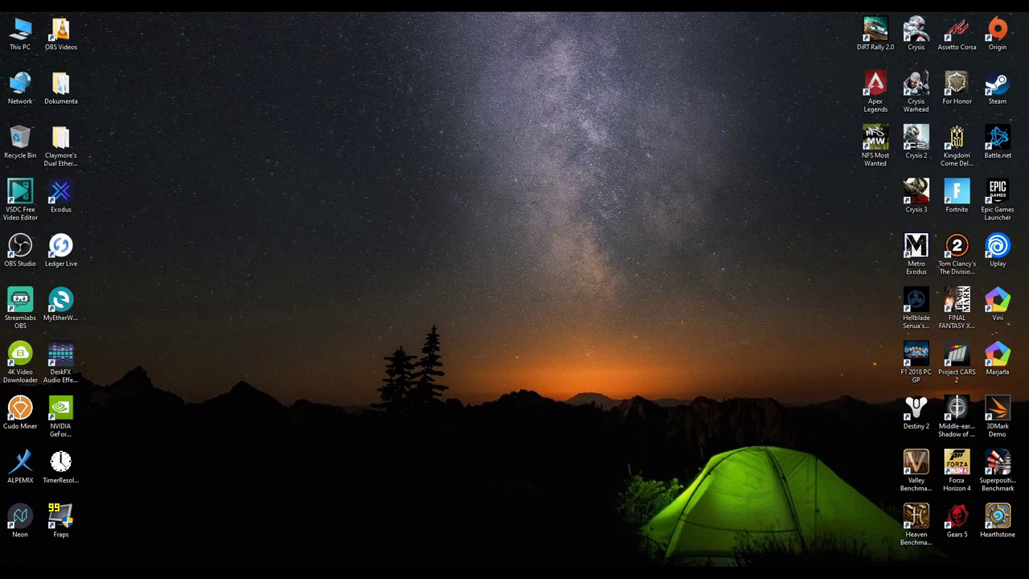
# Search Windows for the Services console and open it
pyautogui.click(13, 573)
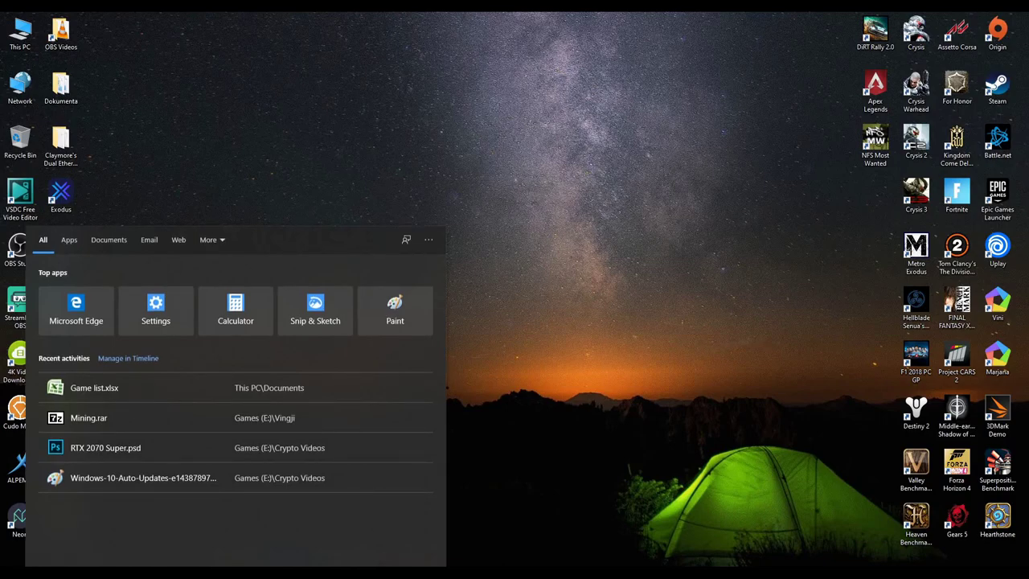
pyautogui.write('serv')
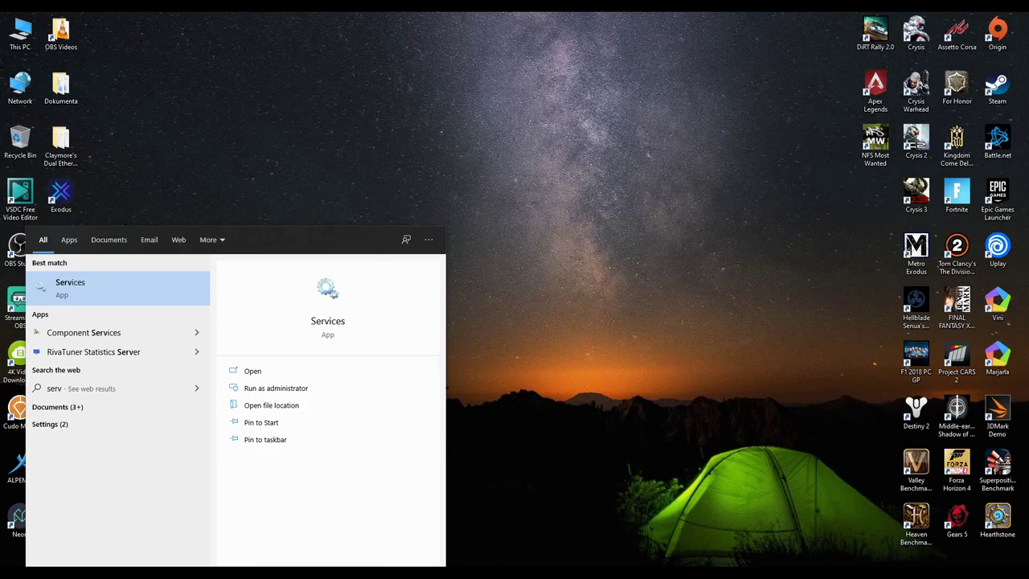
pyautogui.press('Return')
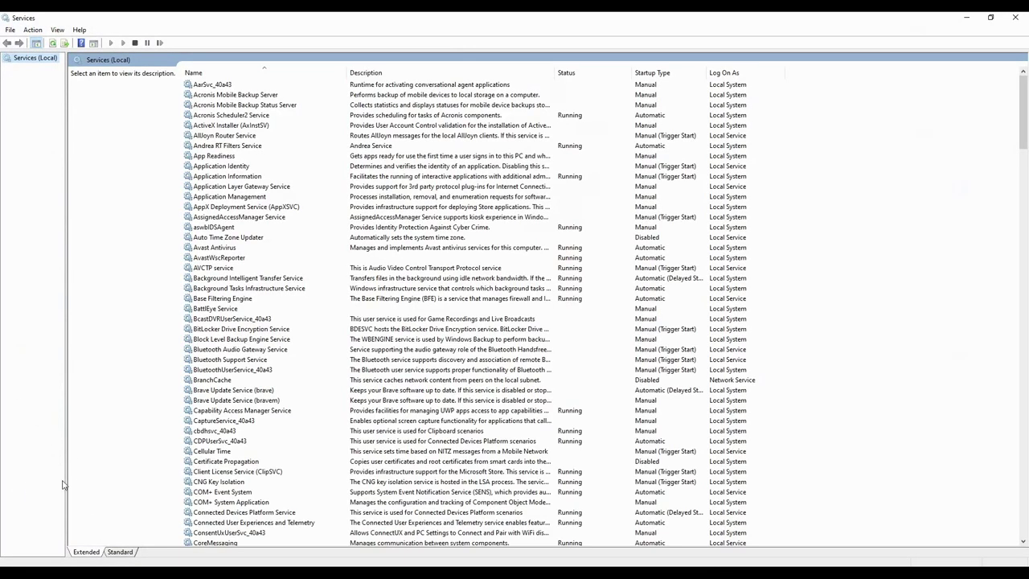
# Open the properties of the Windows Update service and review its available startup types without changing the selection
pyautogui.scroll(-20, 294, 365)
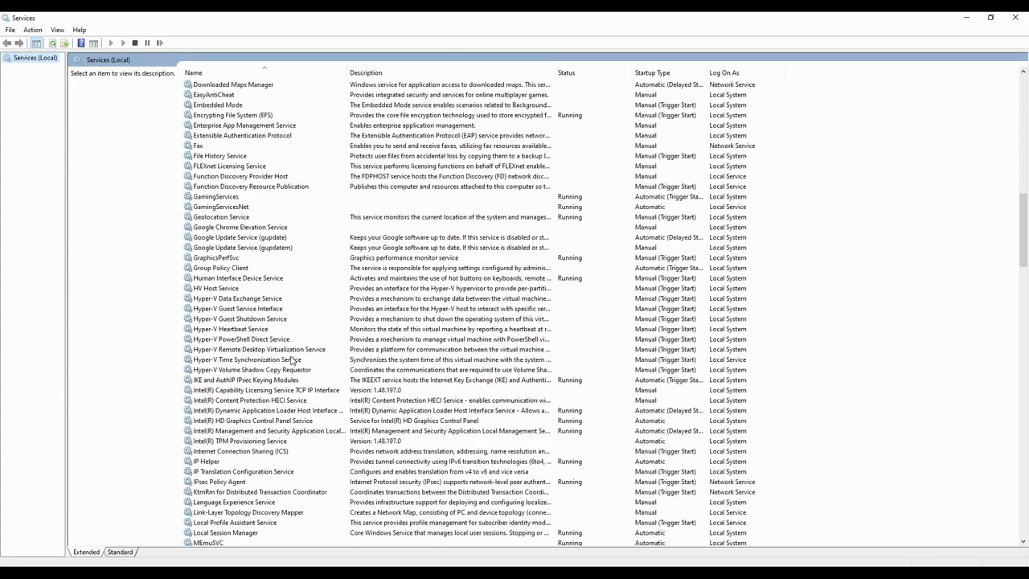
pyautogui.scroll(-20, 285, 363)
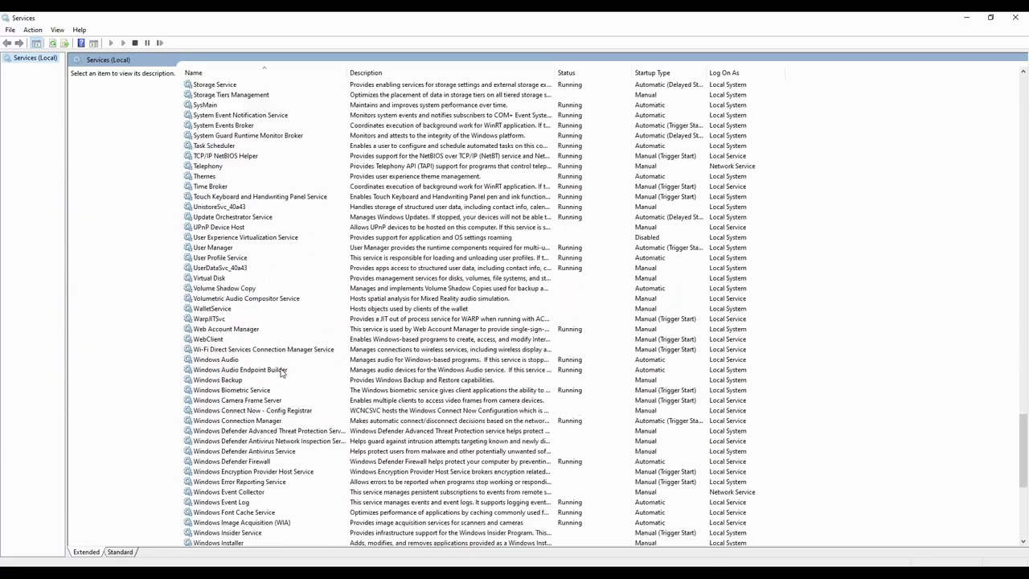
pyautogui.scroll(-6, 280, 371)
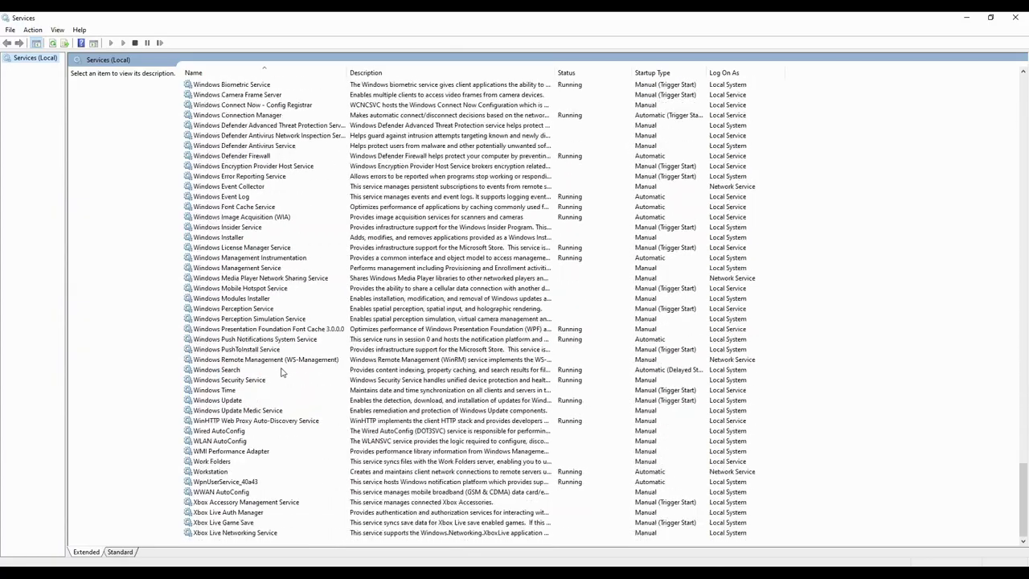
pyautogui.doubleClick(231, 401)
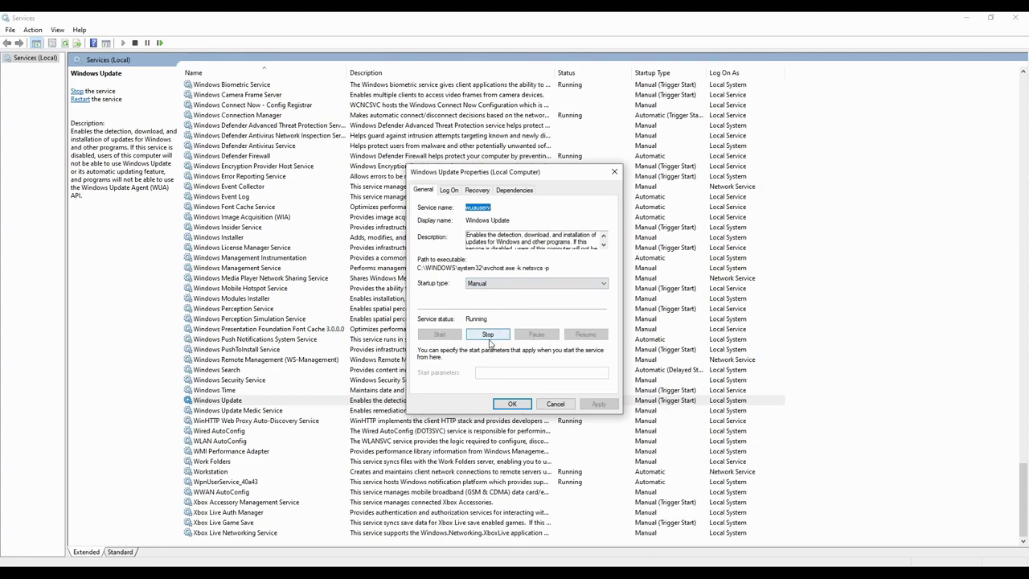
pyautogui.click(506, 284)
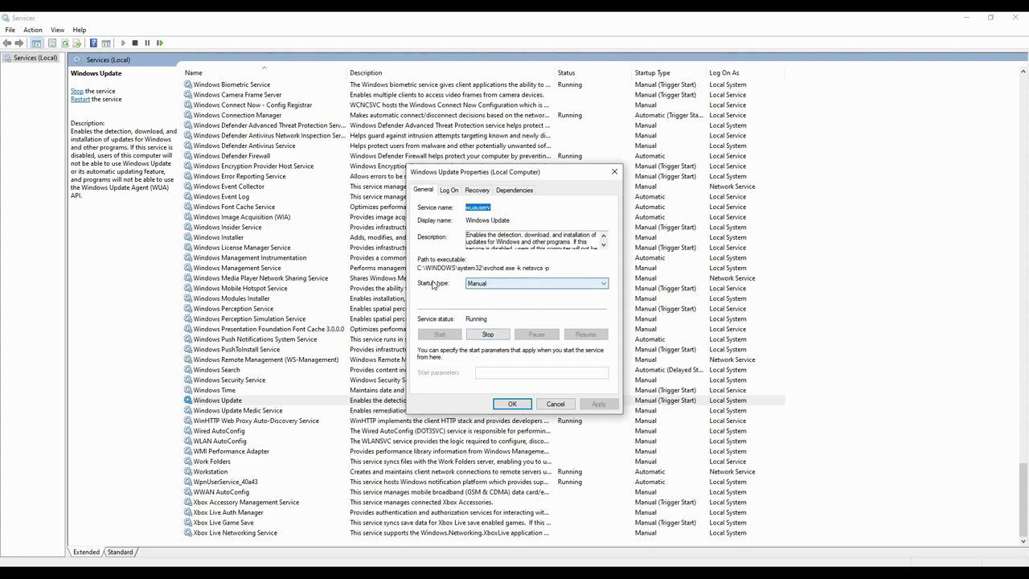
pyautogui.click(503, 284)
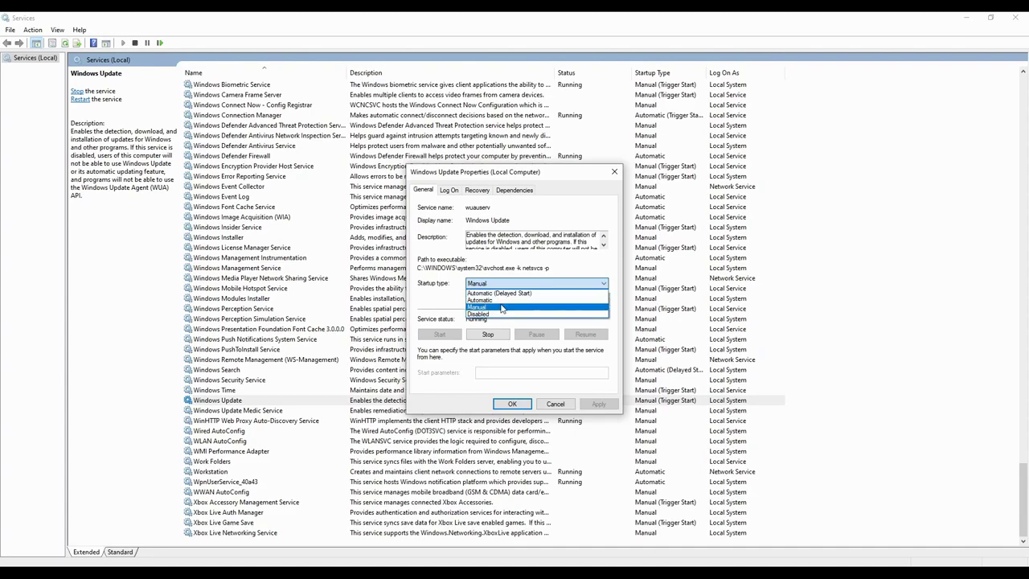
pyautogui.click(448, 305)
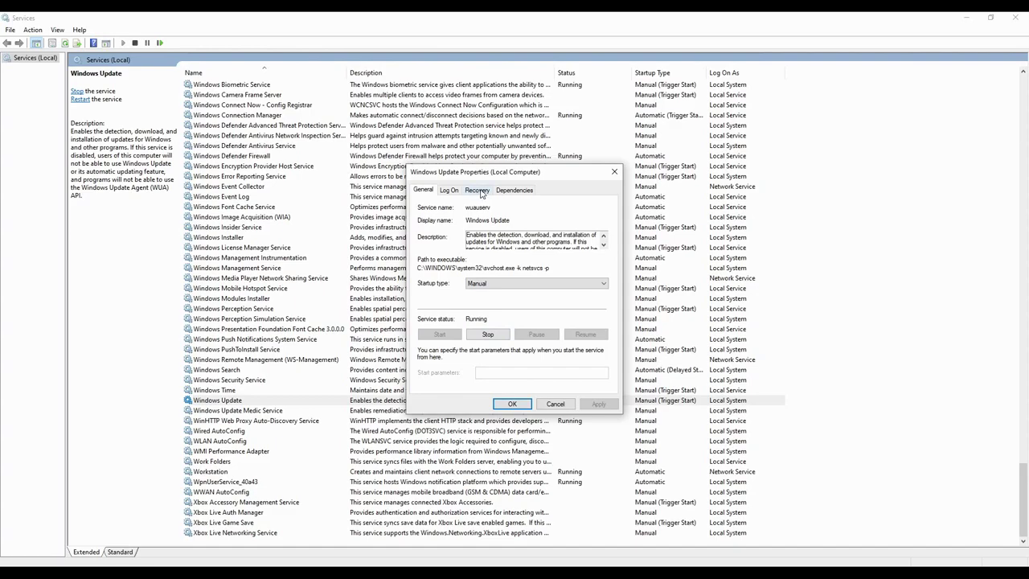
# Review the Windows Update service's recovery settings for failures, fail count reset and restart delay, and close its properties
pyautogui.click(481, 193)
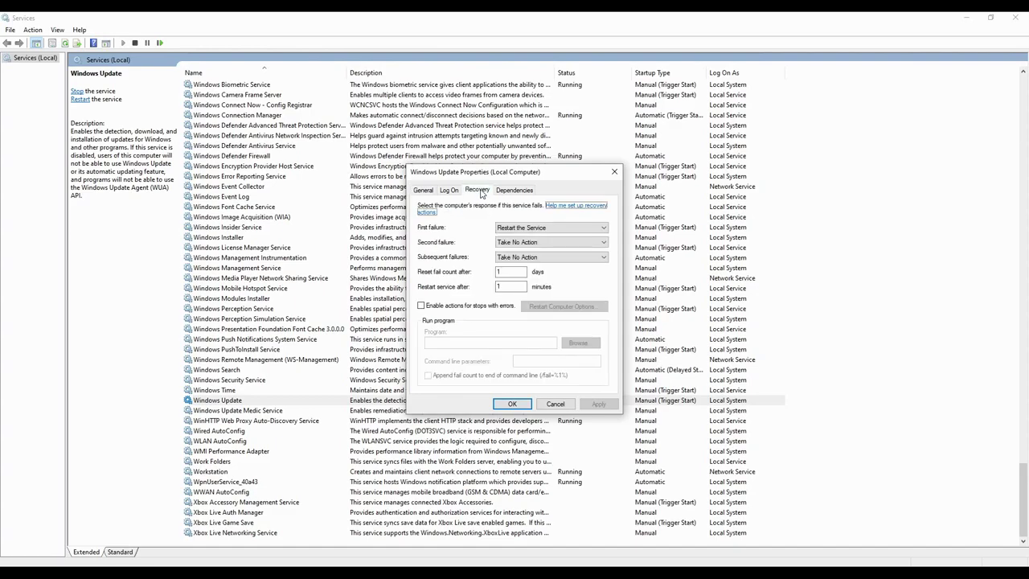
pyautogui.click(542, 228)
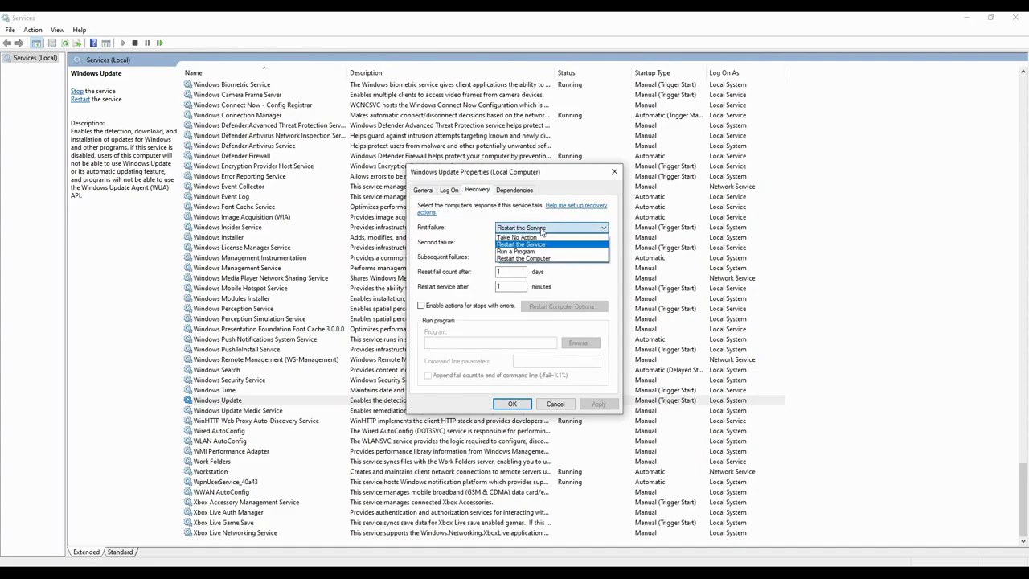
pyautogui.click(481, 231)
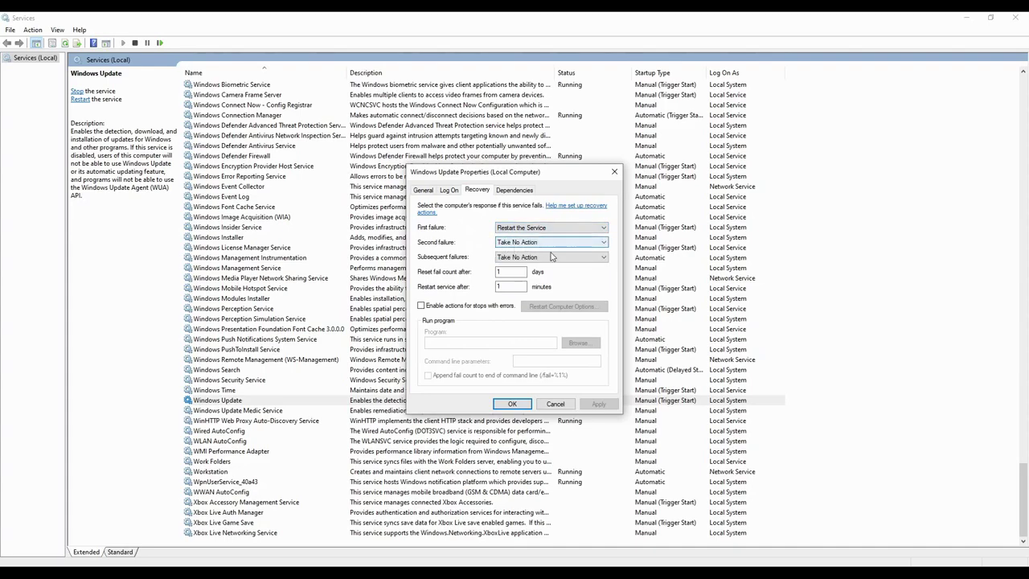
pyautogui.doubleClick(514, 272)
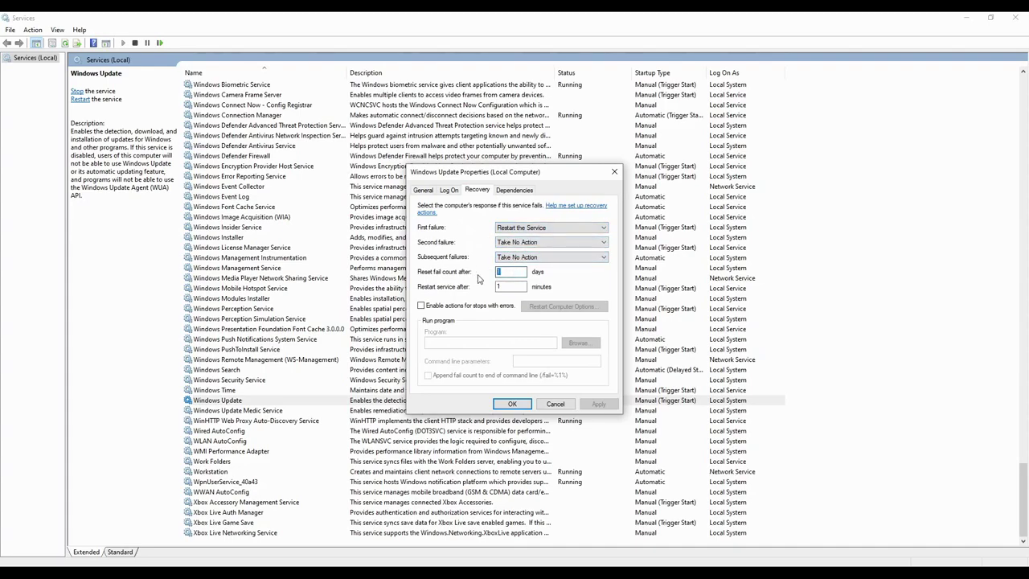
pyautogui.doubleClick(517, 286)
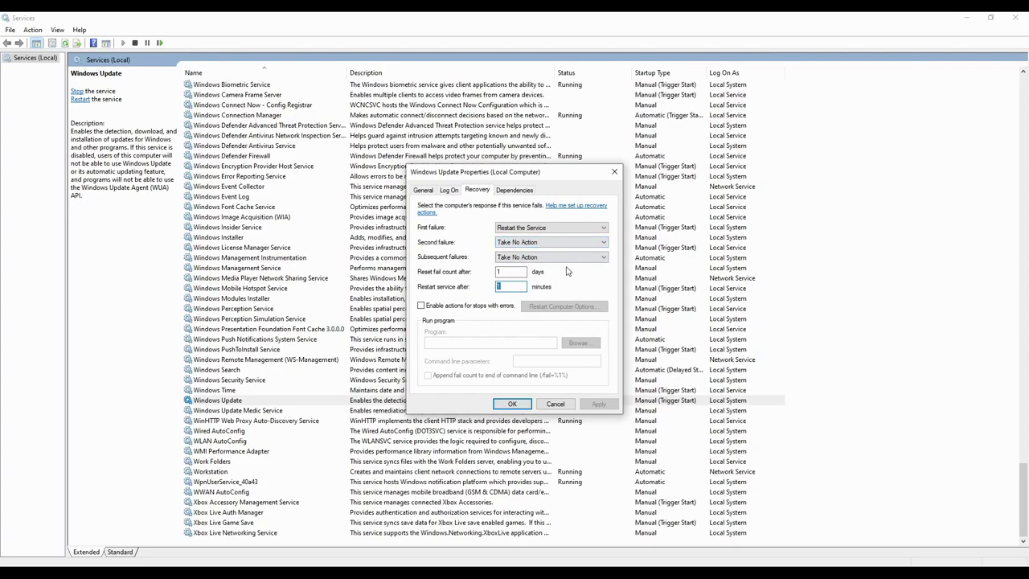
pyautogui.click(615, 173)
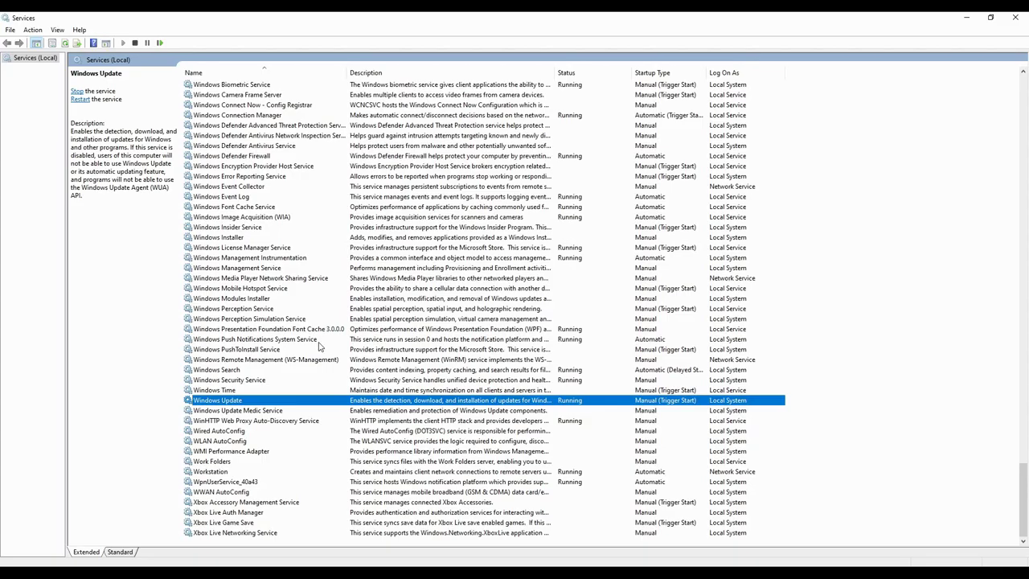
# Open the properties of the Background Intelligent Transfer Service and review its available startup types
pyautogui.scroll(20, 319, 345)
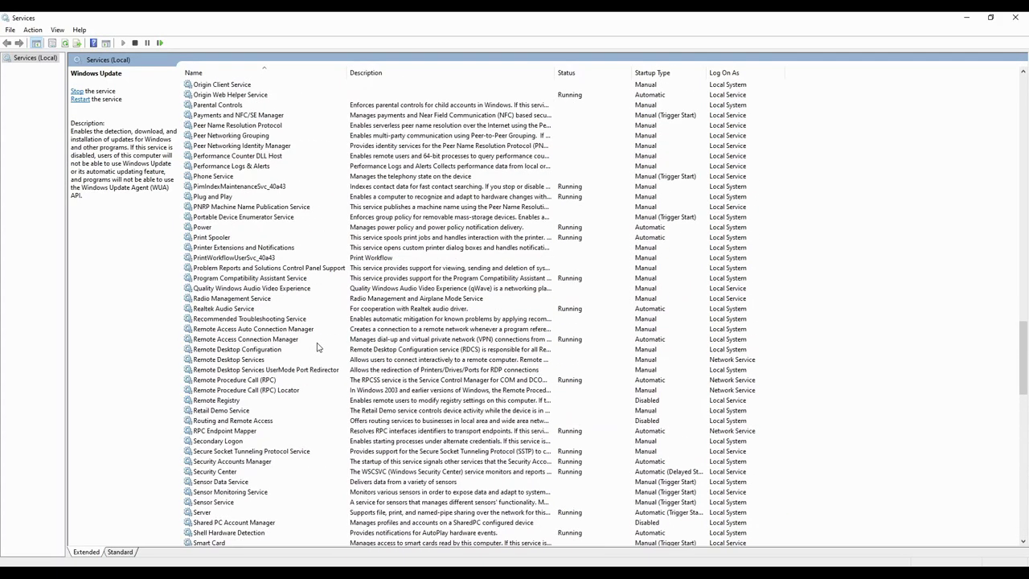
pyautogui.scroll(20, 318, 347)
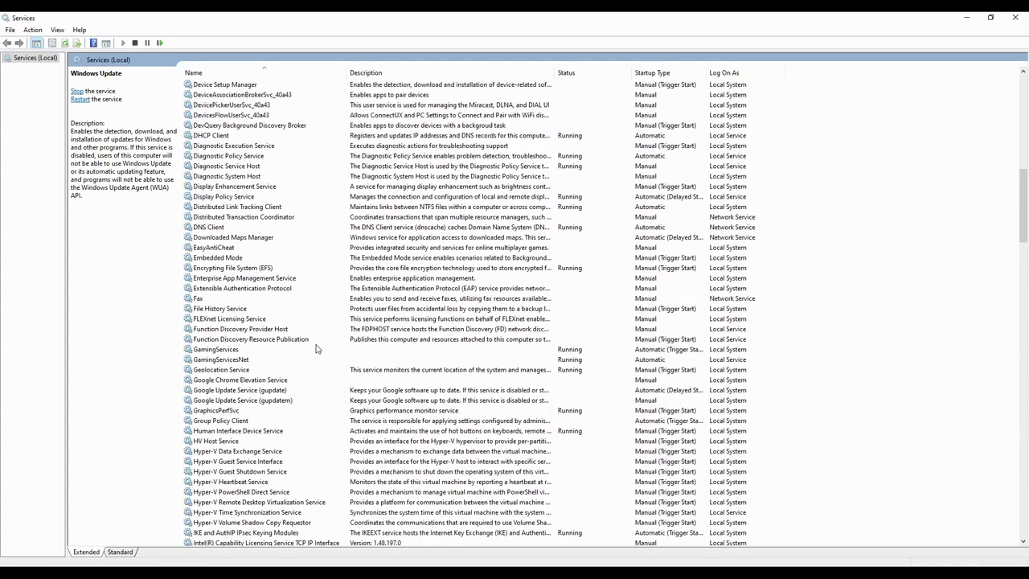
pyautogui.scroll(15, 318, 347)
pyautogui.scroll(3, 317, 347)
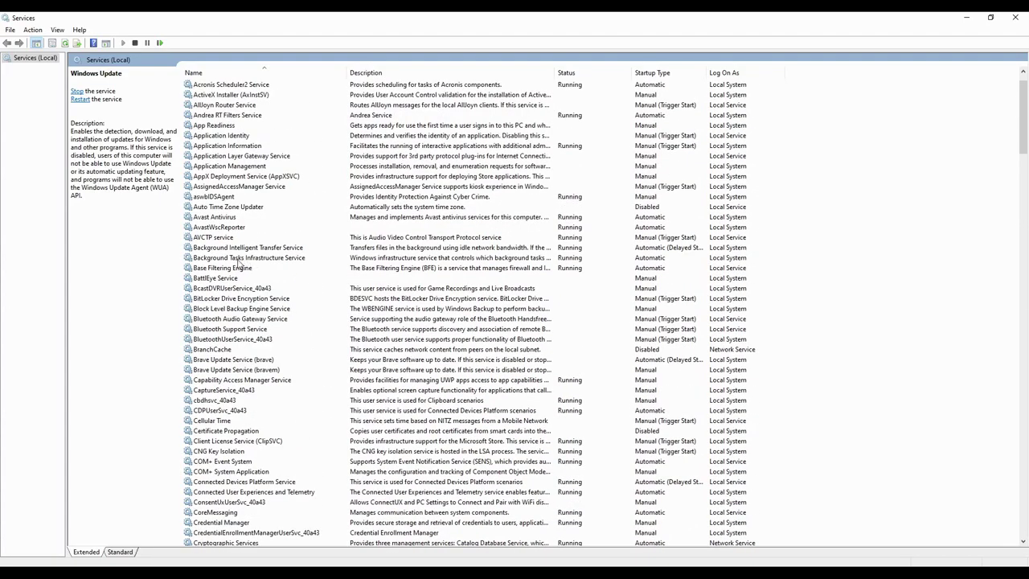
pyautogui.click(228, 249)
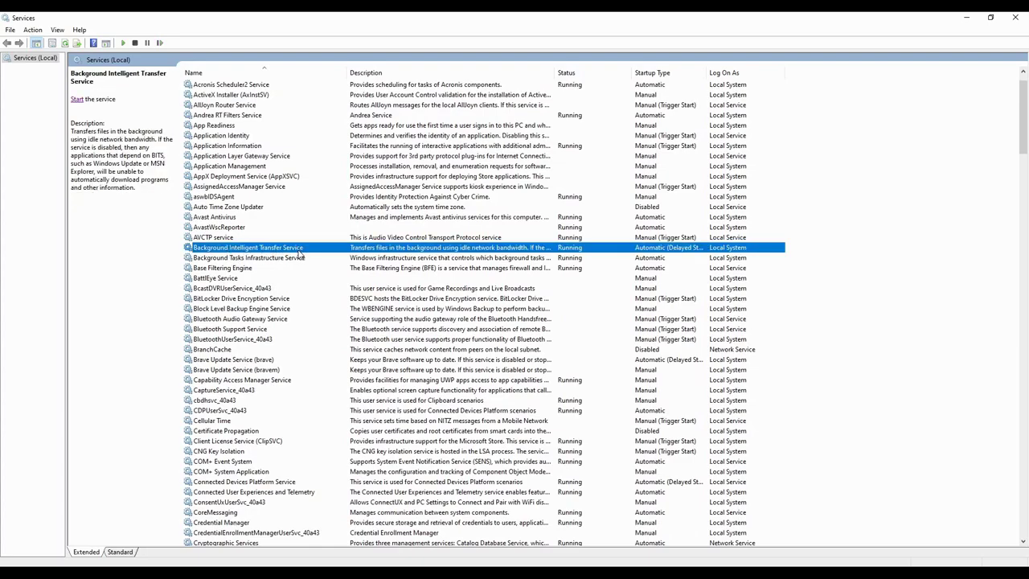
pyautogui.doubleClick(271, 249)
pyautogui.click(497, 284)
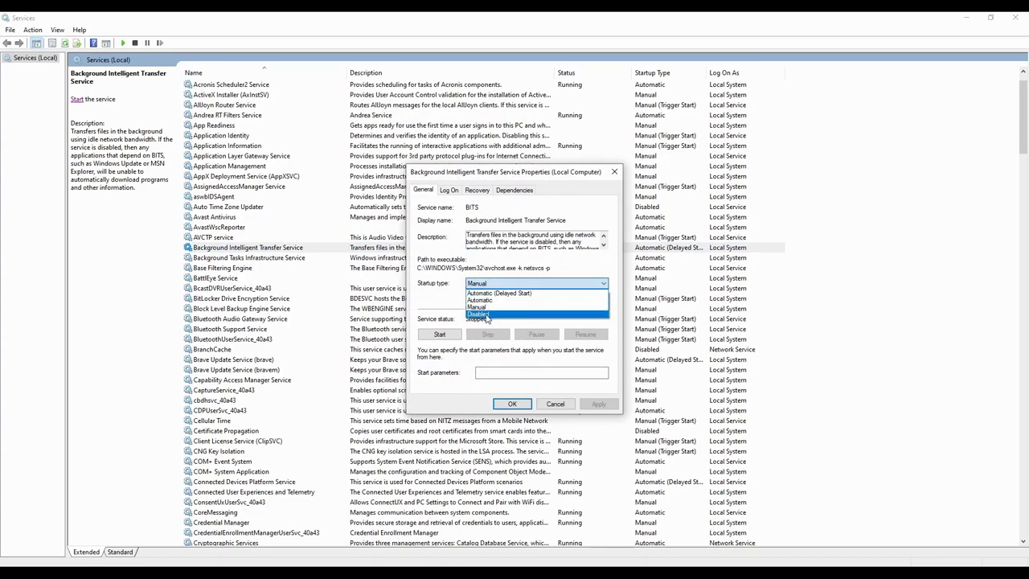
pyautogui.click(477, 191)
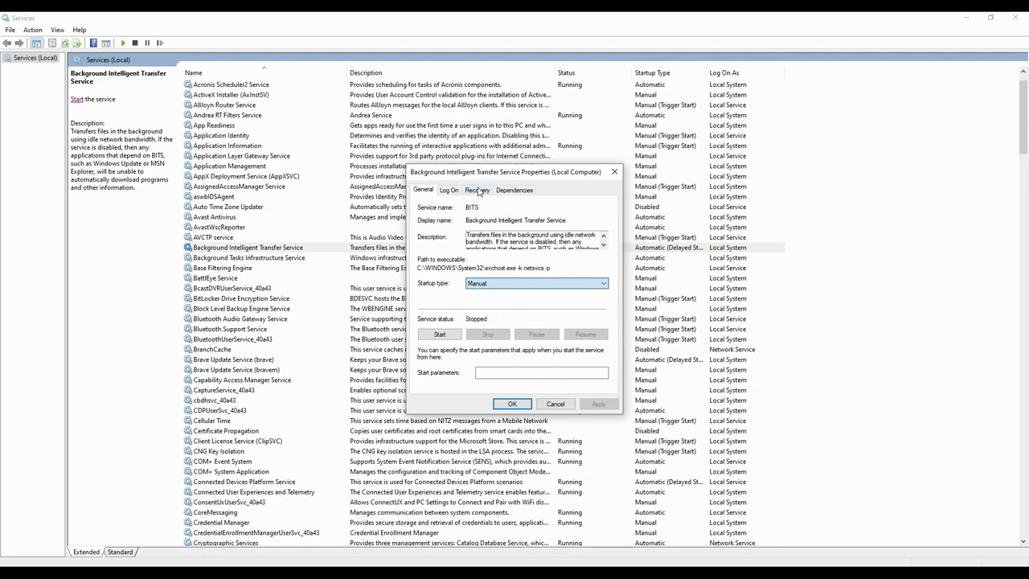
# Review the Background Intelligent Transfer Service's recovery settings for first, second and subsequent failures, and close its properties
pyautogui.click(478, 191)
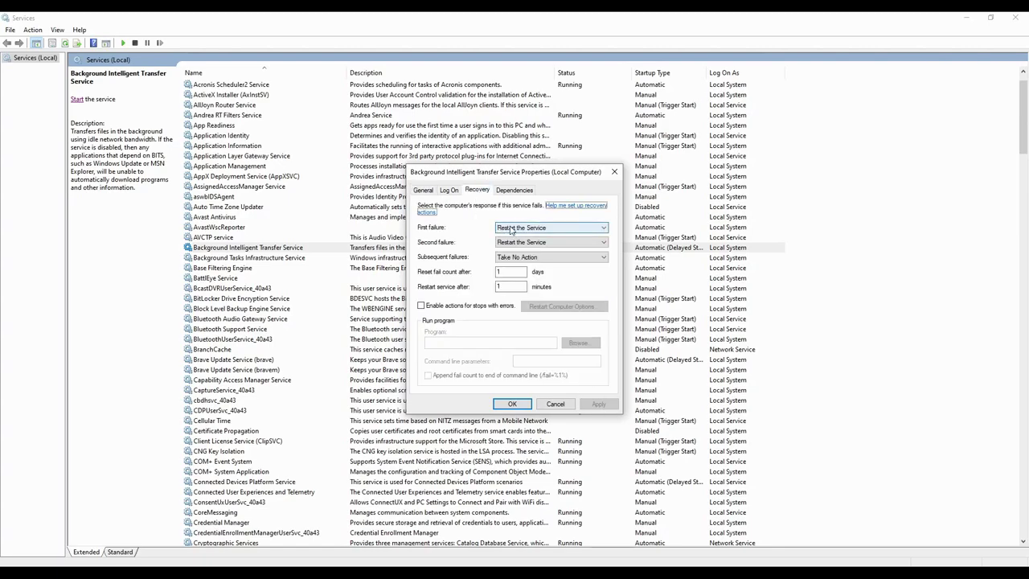
pyautogui.click(513, 229)
pyautogui.click(504, 244)
pyautogui.click(504, 245)
pyautogui.click(536, 255)
pyautogui.click(519, 271)
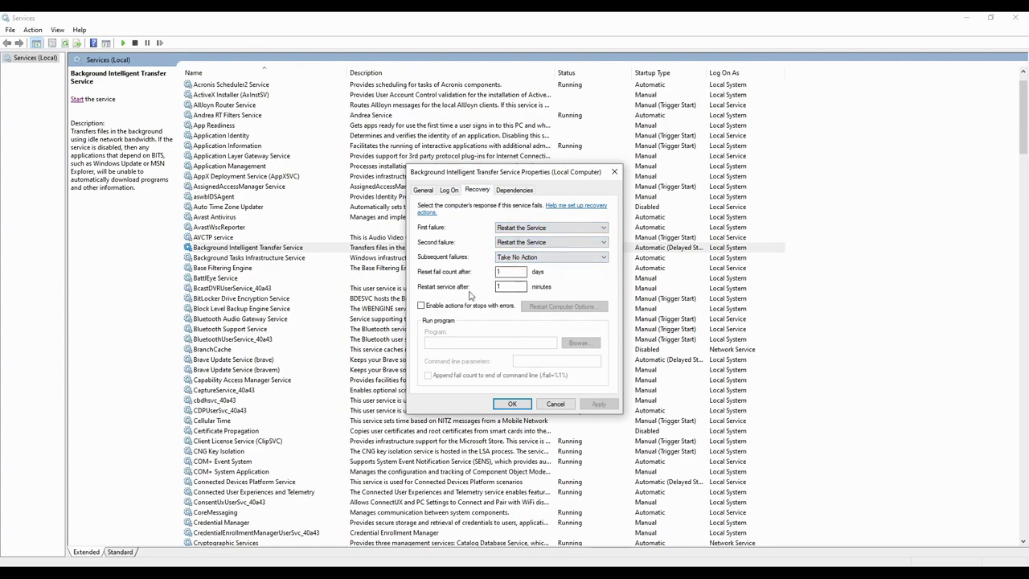
pyautogui.click(512, 403)
pyautogui.click(555, 403)
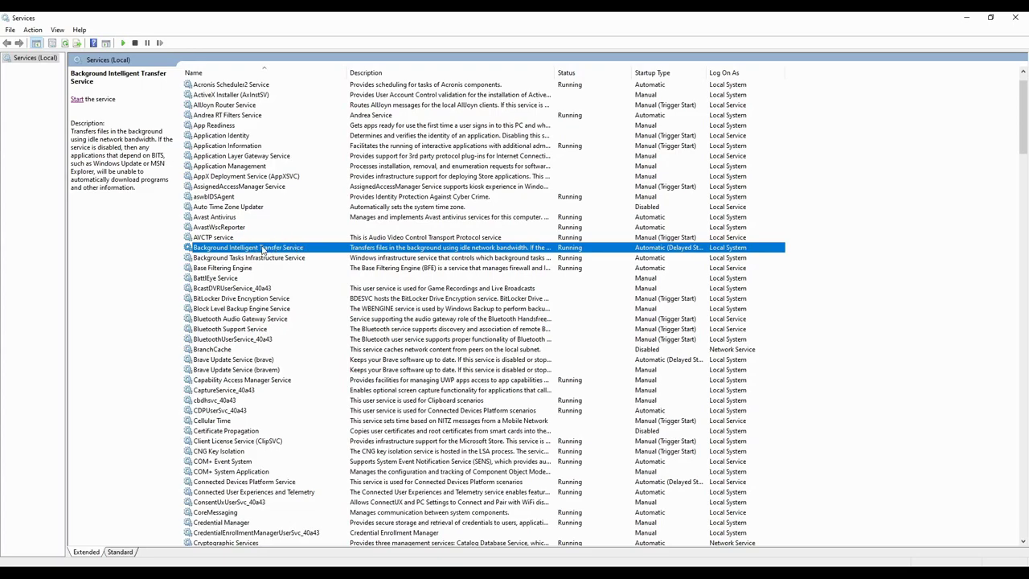
# Recheck the Background Intelligent Transfer Service's startup type without changing it, and close the Services console
pyautogui.doubleClick(262, 248)
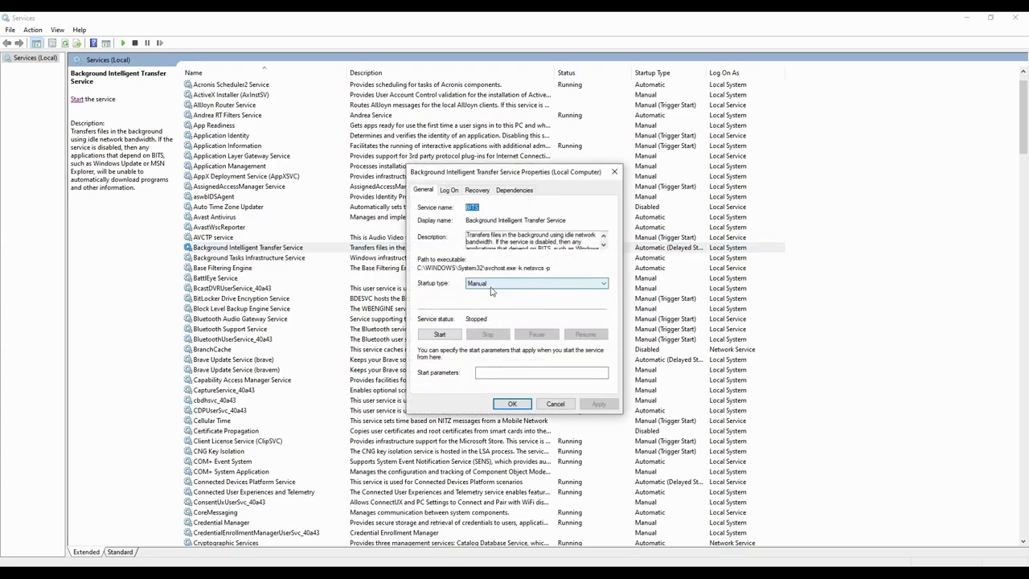
pyautogui.click(560, 405)
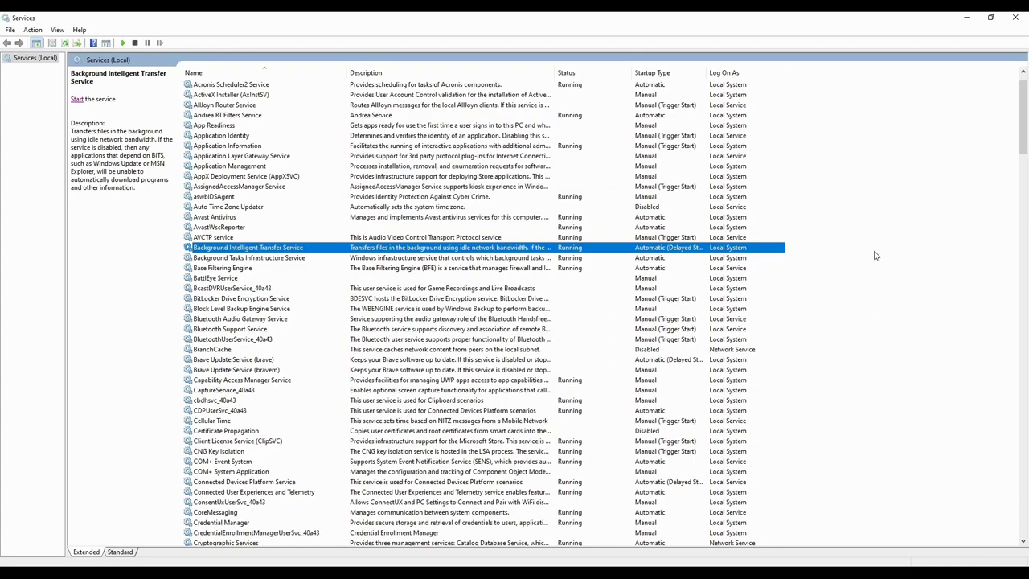
pyautogui.click(1015, 17)
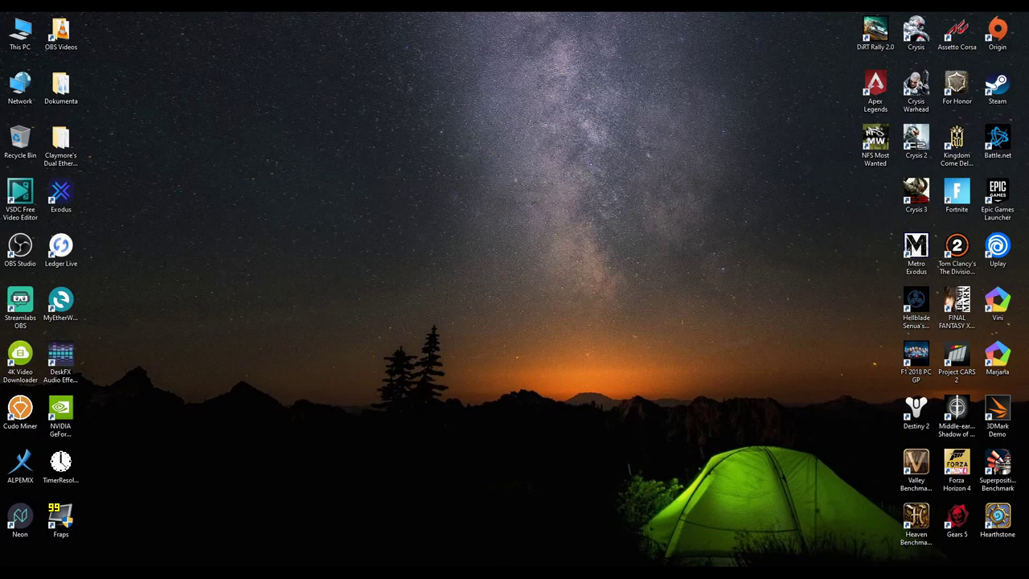
# Search Windows for the Registry Editor and open it, allowing it to run with administrator rights
pyautogui.press('super+s')
pyautogui.press('super')
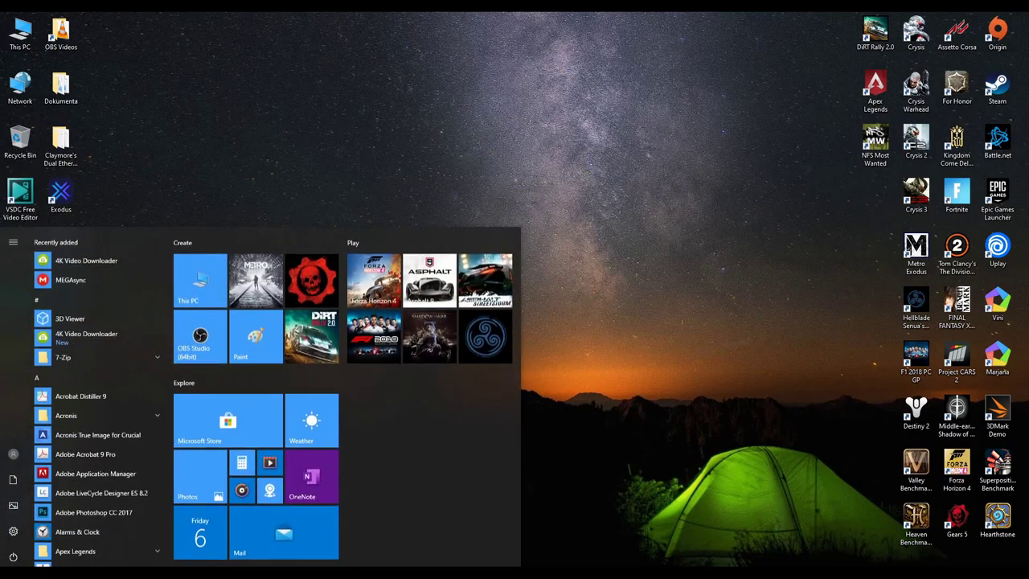
pyautogui.press('super')
pyautogui.press('super+s')
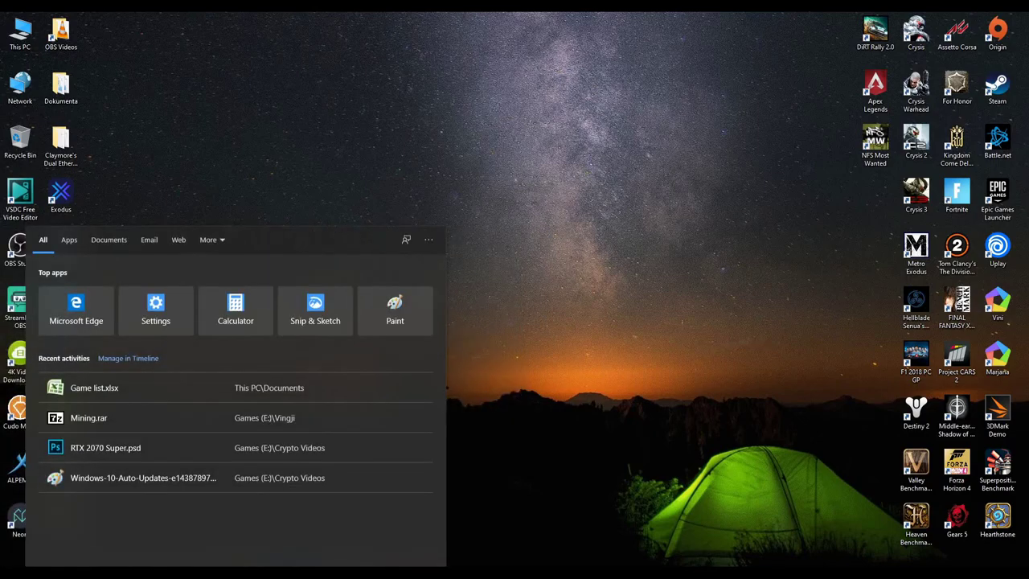
pyautogui.write('regedi')
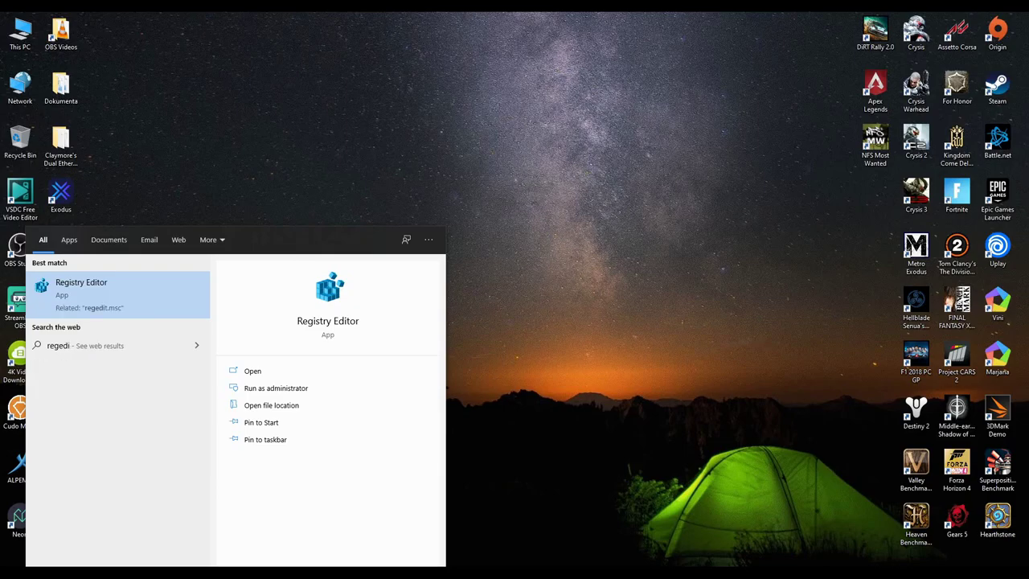
pyautogui.press('Return')
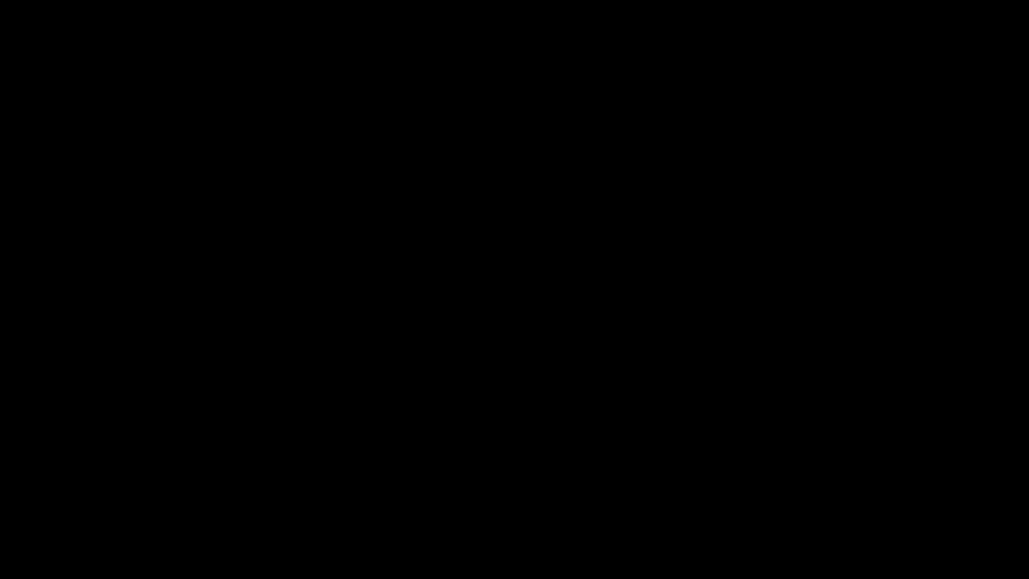
pyautogui.hotkey('alt', 'y')
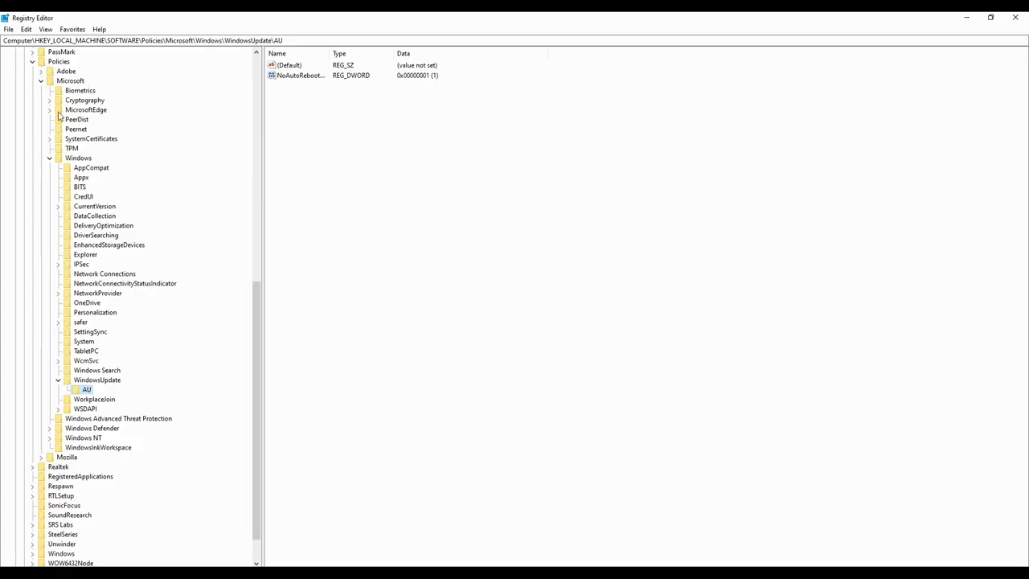
# Collapse the Policies key and the HKEY_LOCAL_MACHINE hive in the registry tree
pyautogui.click(32, 62)
pyautogui.moveTo(258, 204); pyautogui.dragTo(263, 102)
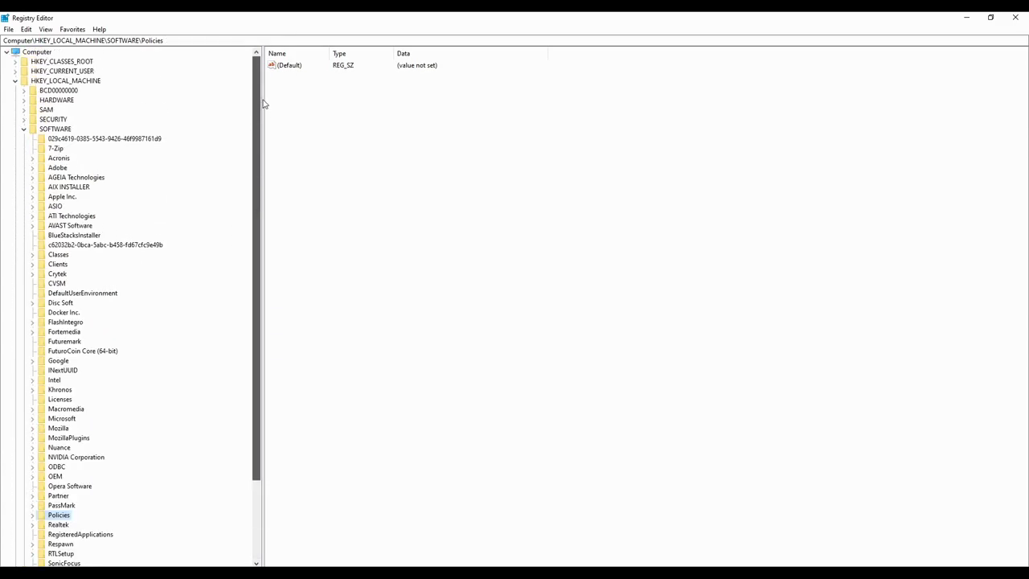
pyautogui.click(15, 82)
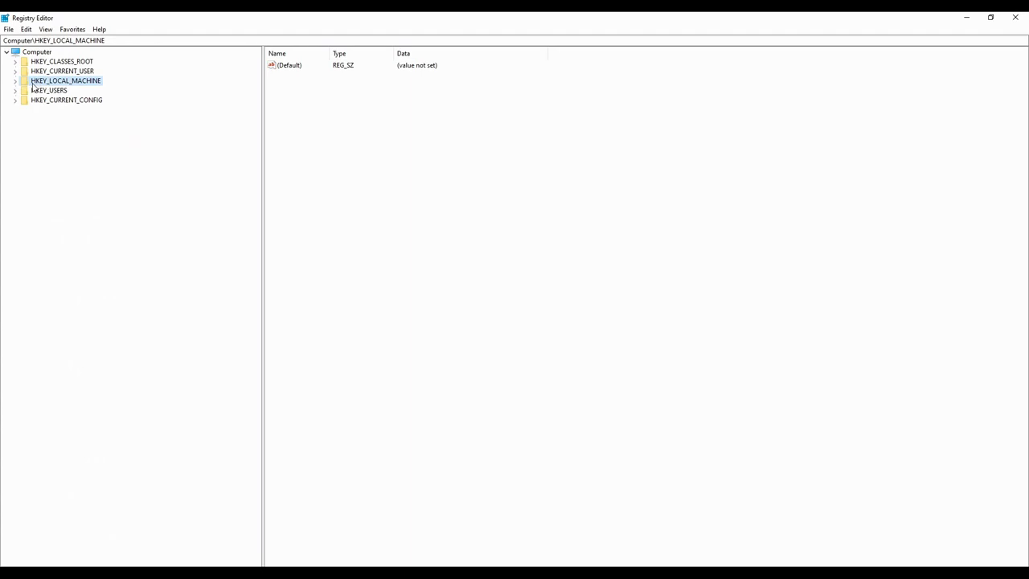
# Expand HKEY_LOCAL_MACHINE and its SOFTWARE key in the registry tree, and open the Policies key
pyautogui.click(14, 82)
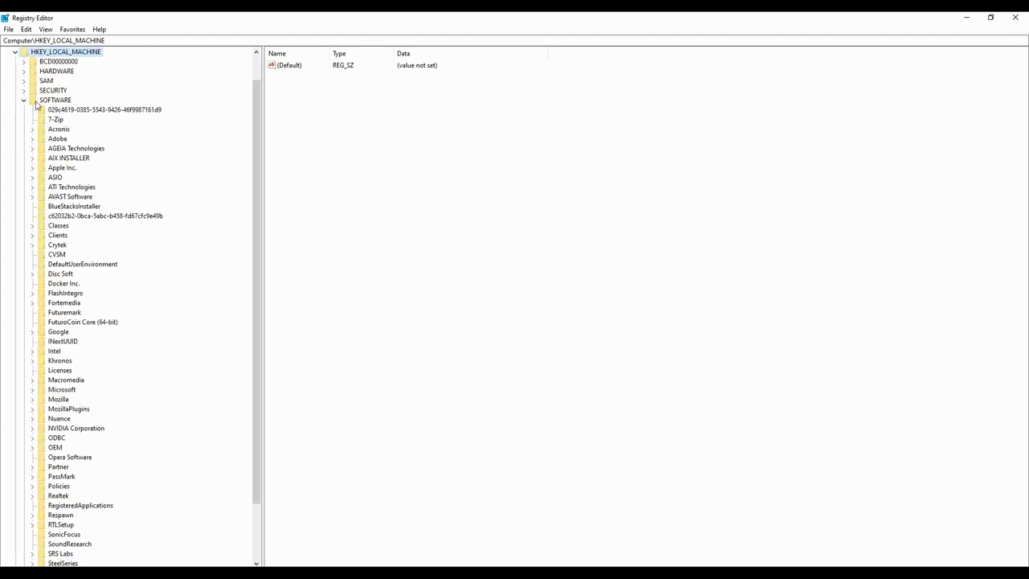
pyautogui.click(23, 99)
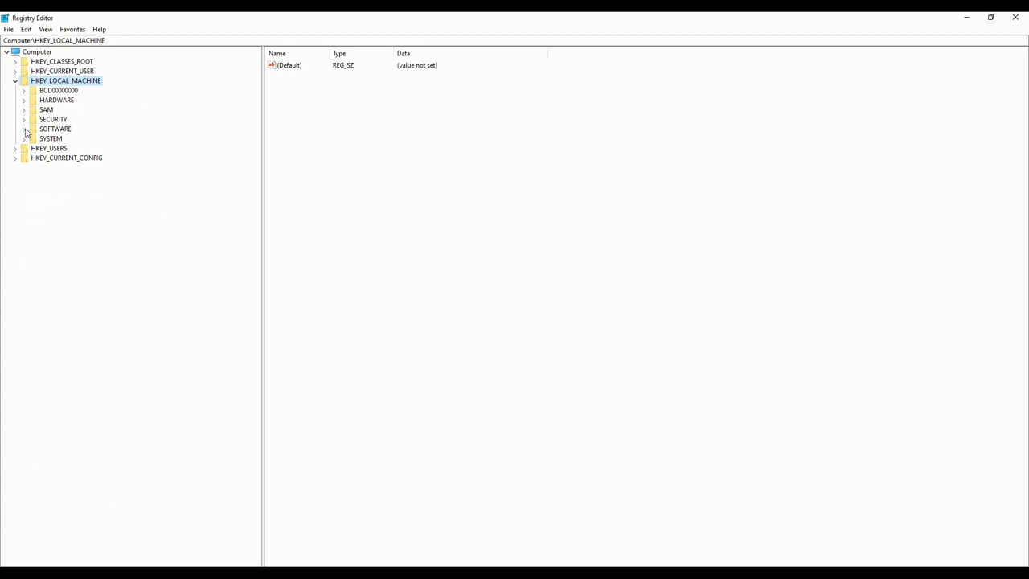
pyautogui.click(23, 128)
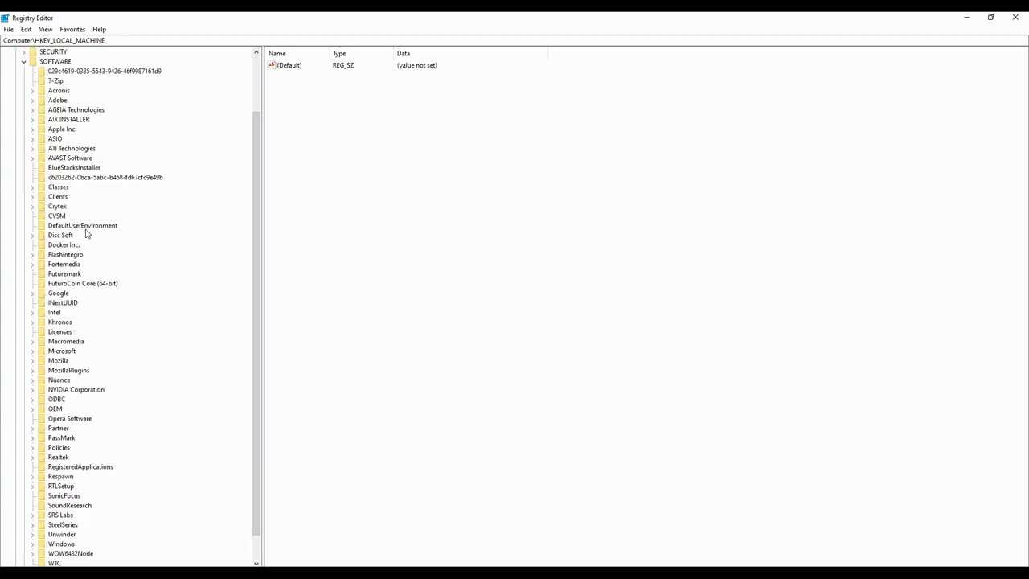
pyautogui.scroll(-1, 87, 235)
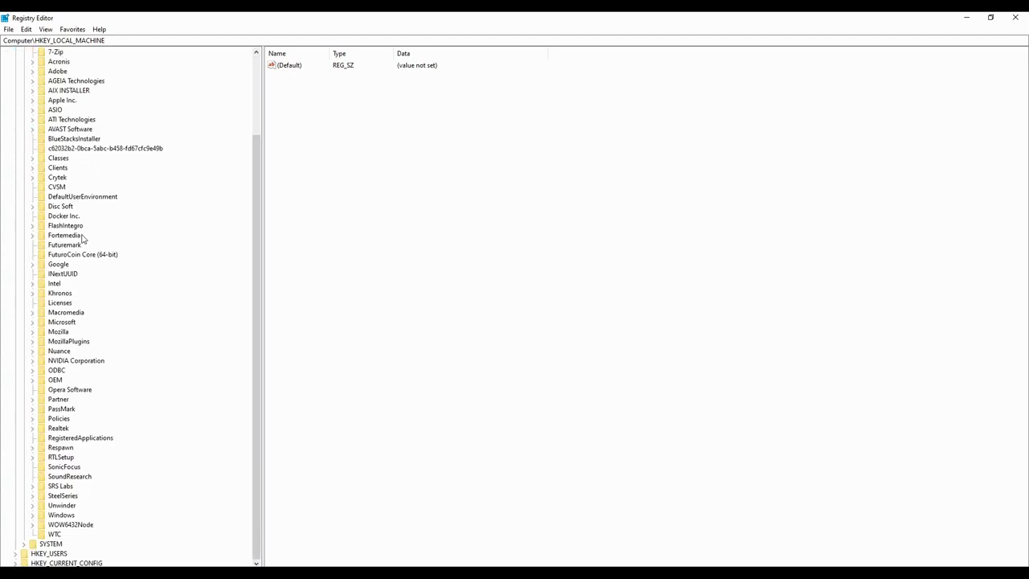
pyautogui.click(33, 419)
pyautogui.click(59, 169)
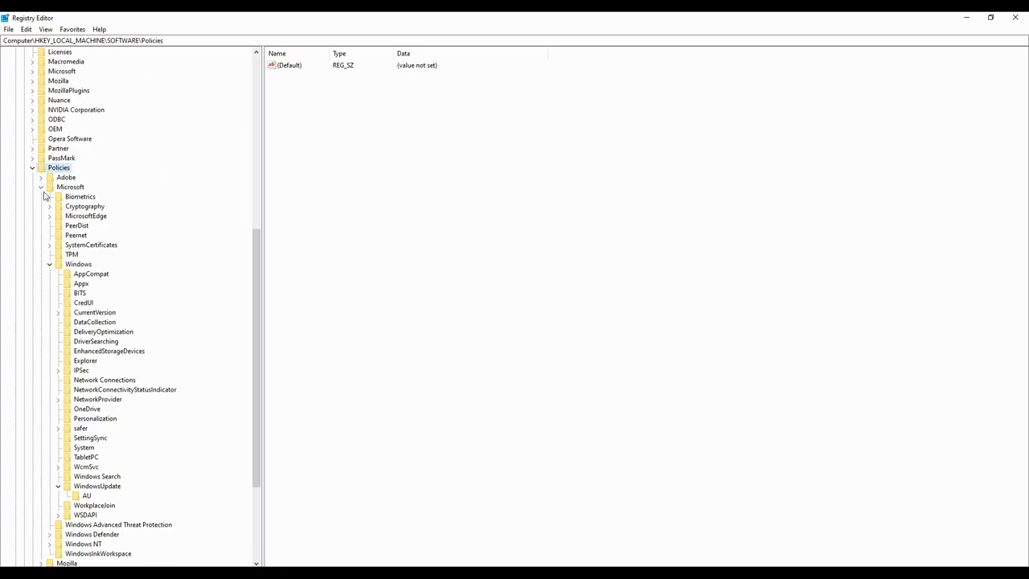
# Expand the Microsoft key under Policies, collapse WindowsUpdate inside its Windows key, and select WindowsUpdate
pyautogui.click(40, 186)
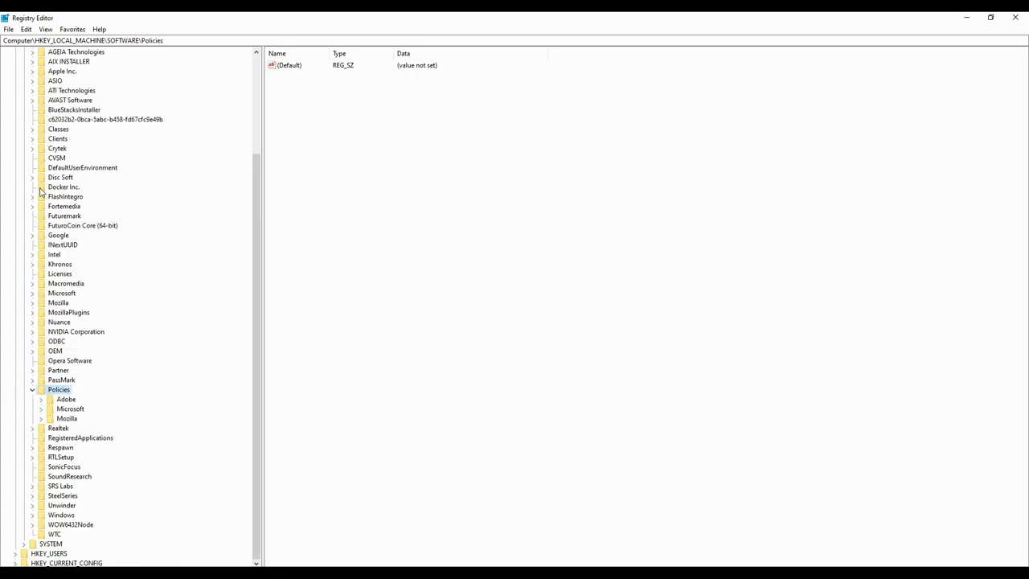
pyautogui.click(42, 410)
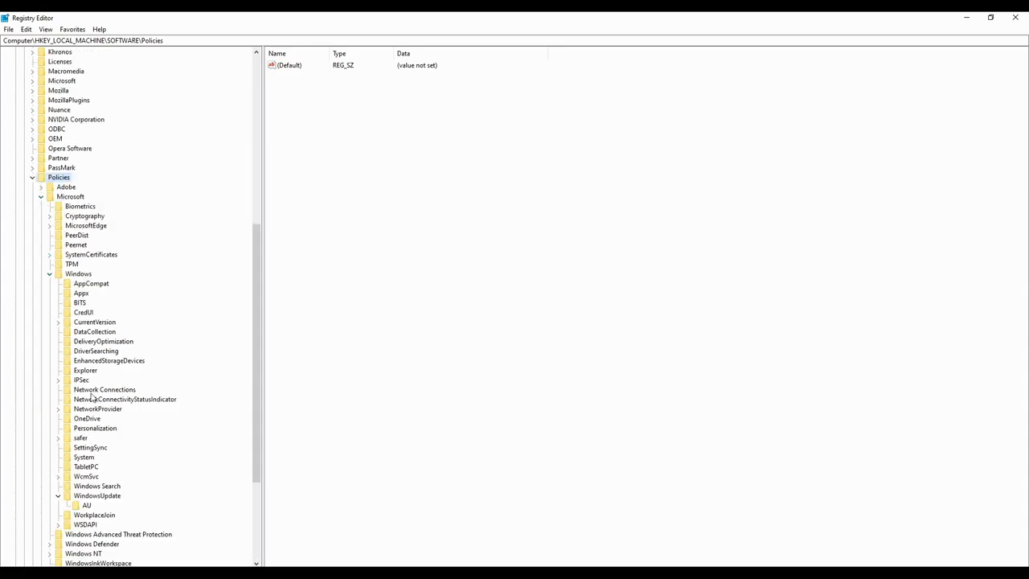
pyautogui.scroll(-1, 93, 394)
pyautogui.click(58, 467)
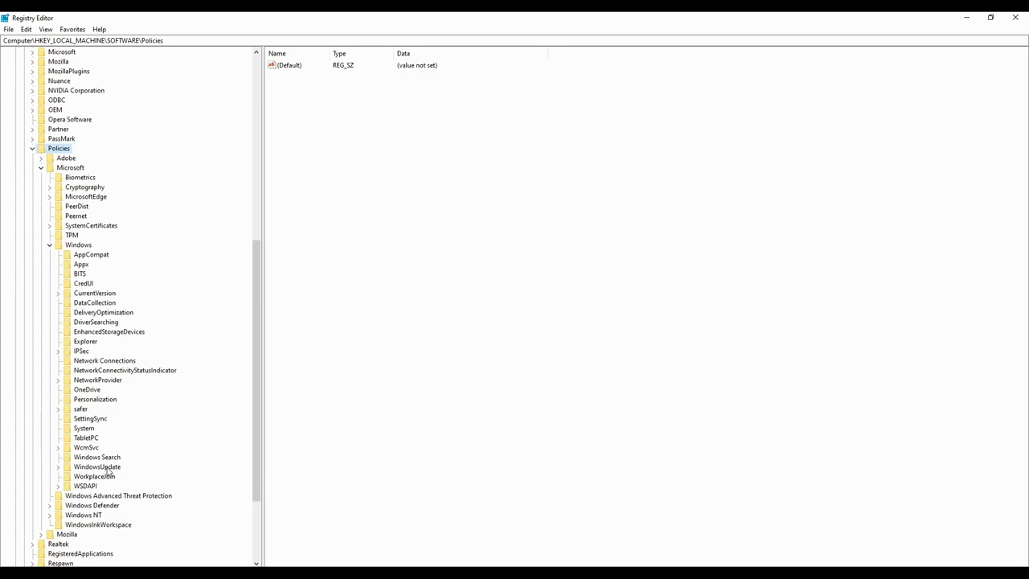
pyautogui.click(98, 469)
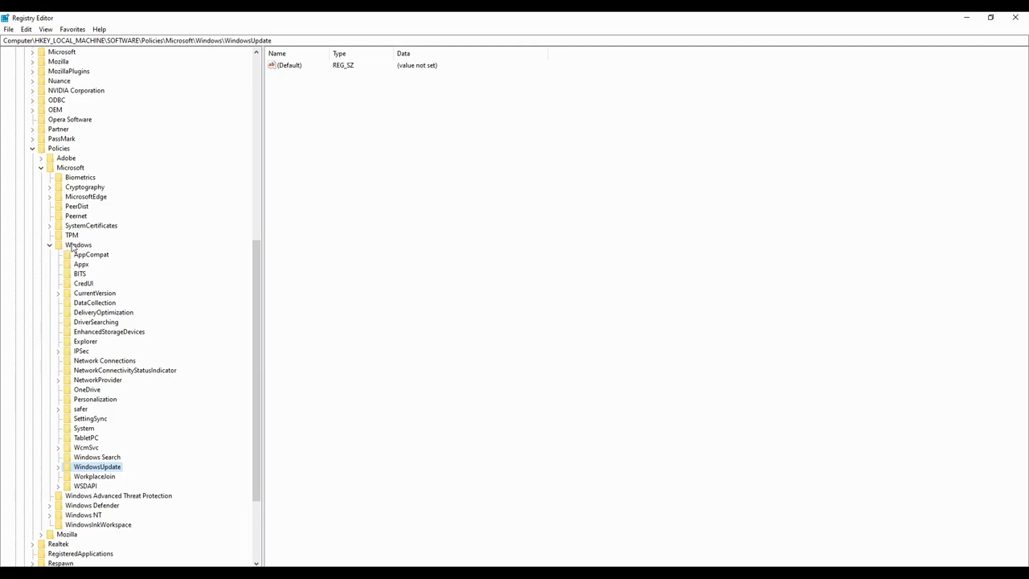
pyautogui.click(71, 245)
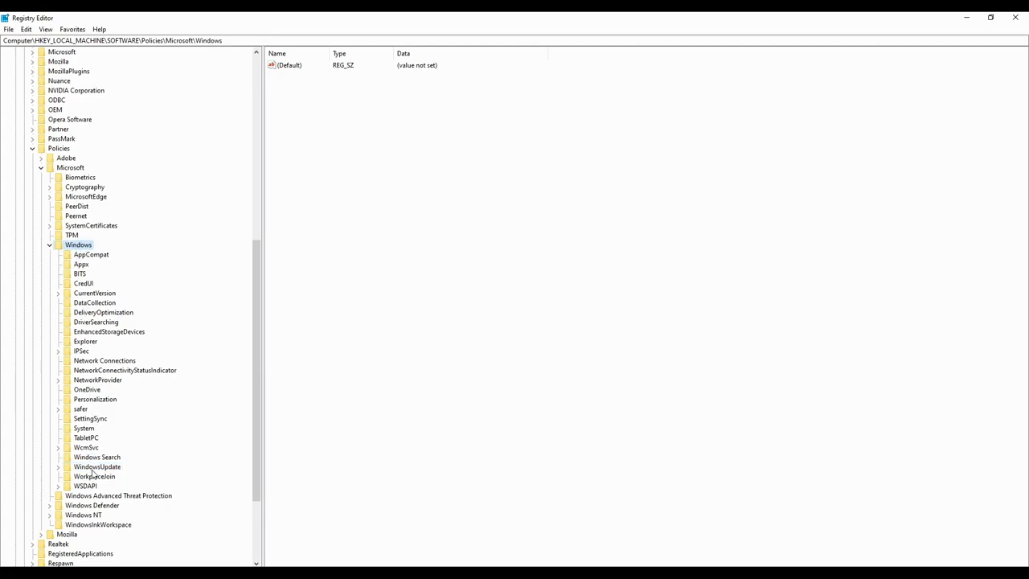
pyautogui.click(95, 468)
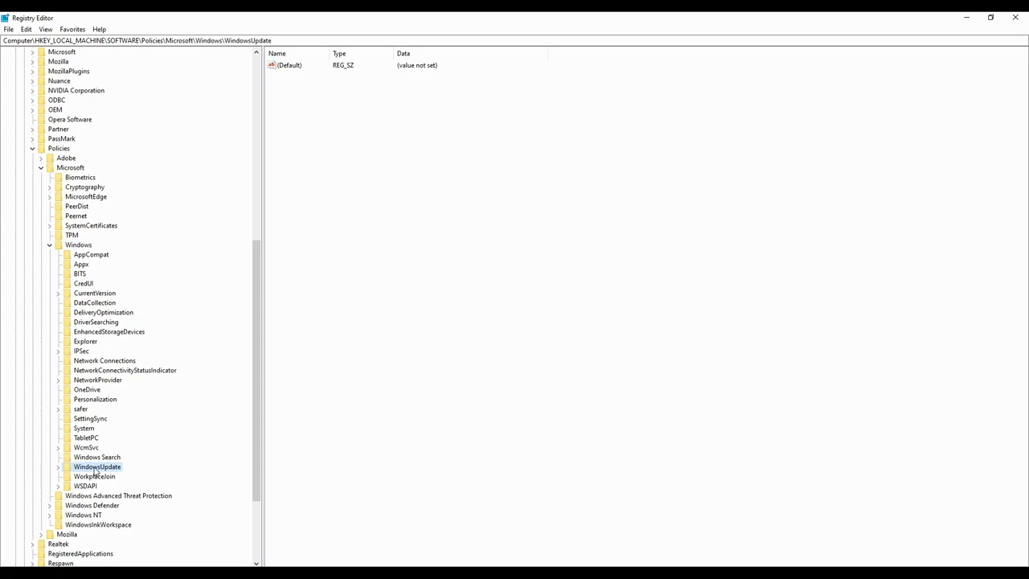
# Create a new subkey under Policies\Microsoft\Windows, keeping its default name
pyautogui.rightClick(79, 245)
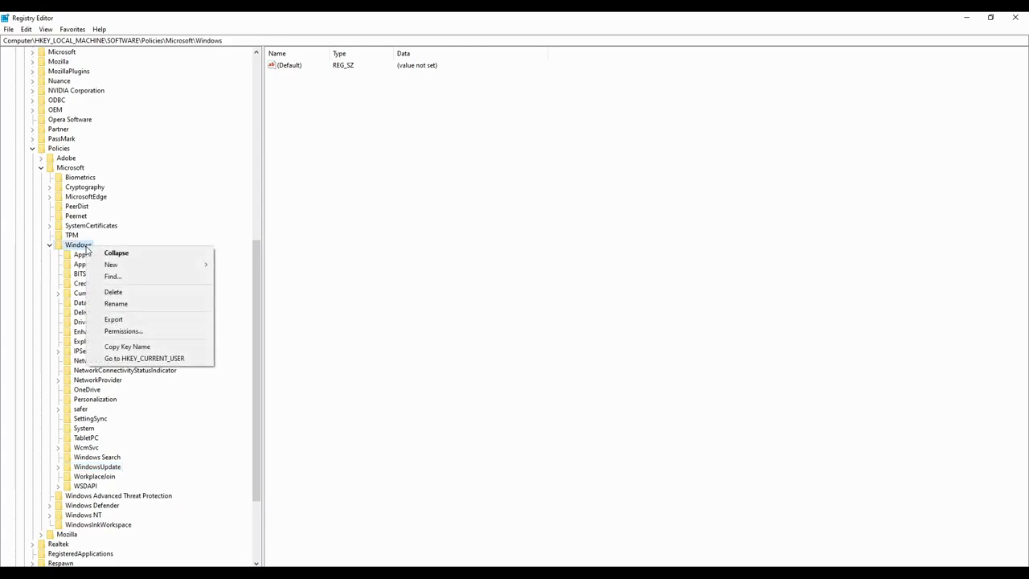
pyautogui.moveTo(122, 269)
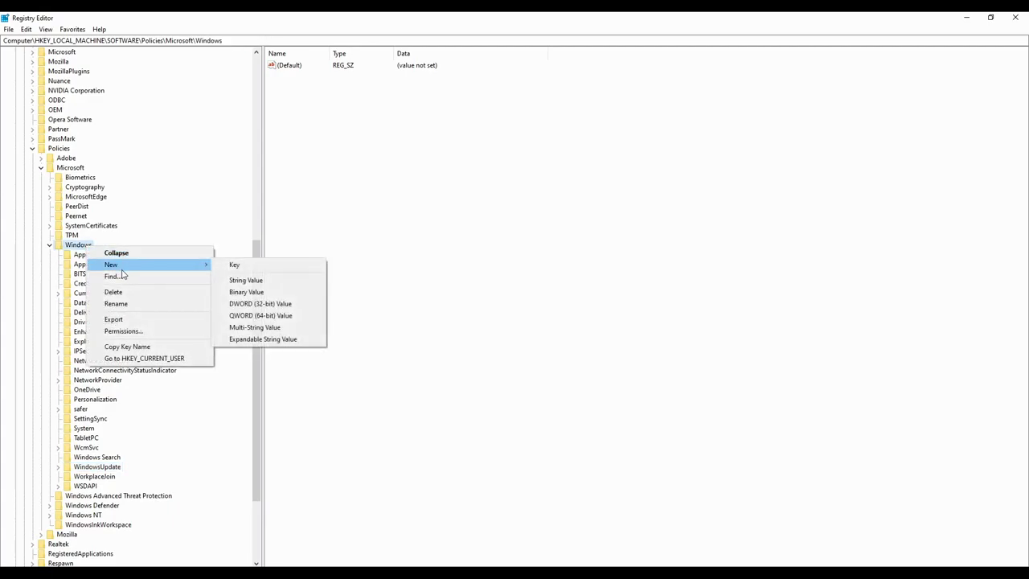
pyautogui.click(249, 269)
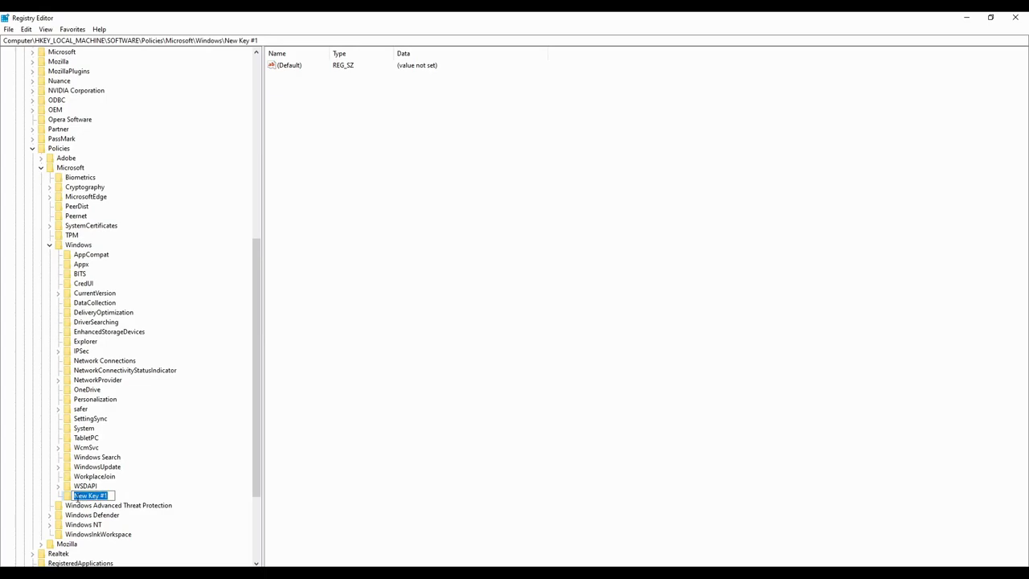
pyautogui.press('Return')
# Delete the newly created subkey from the Windows policies key and confirm its removal
pyautogui.click(92, 468)
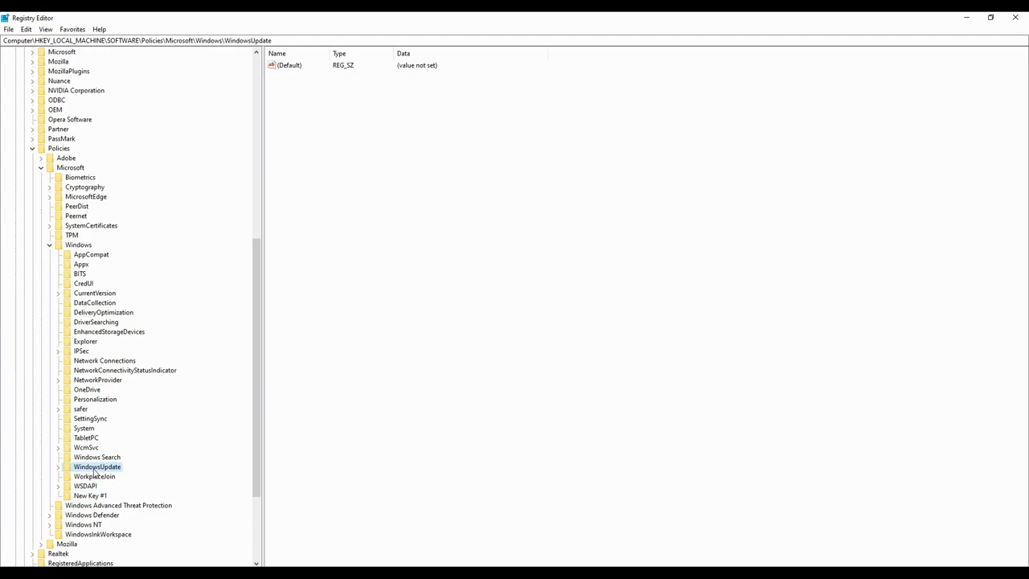
pyautogui.click(88, 496)
pyautogui.rightClick(96, 495)
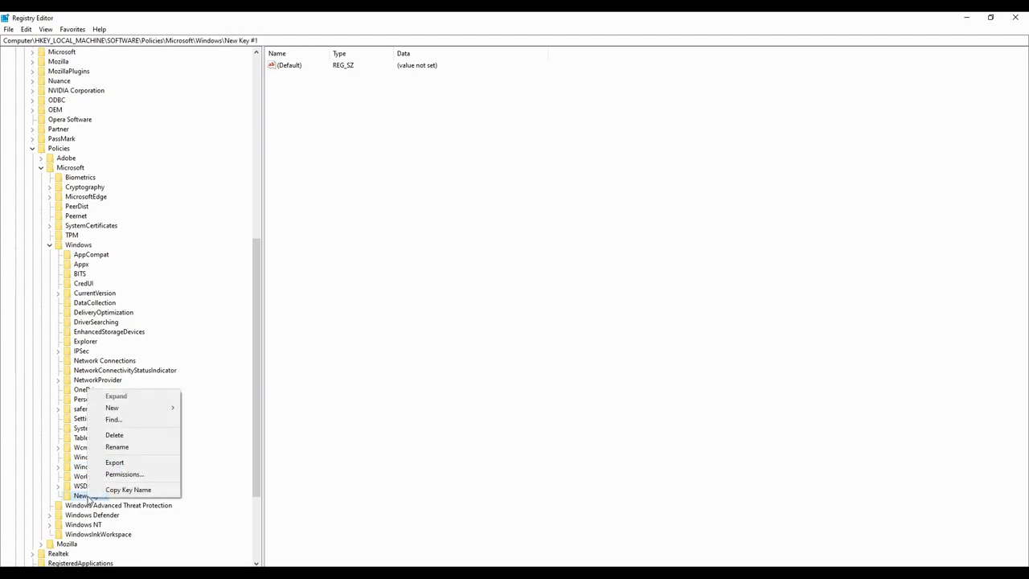
pyautogui.click(115, 434)
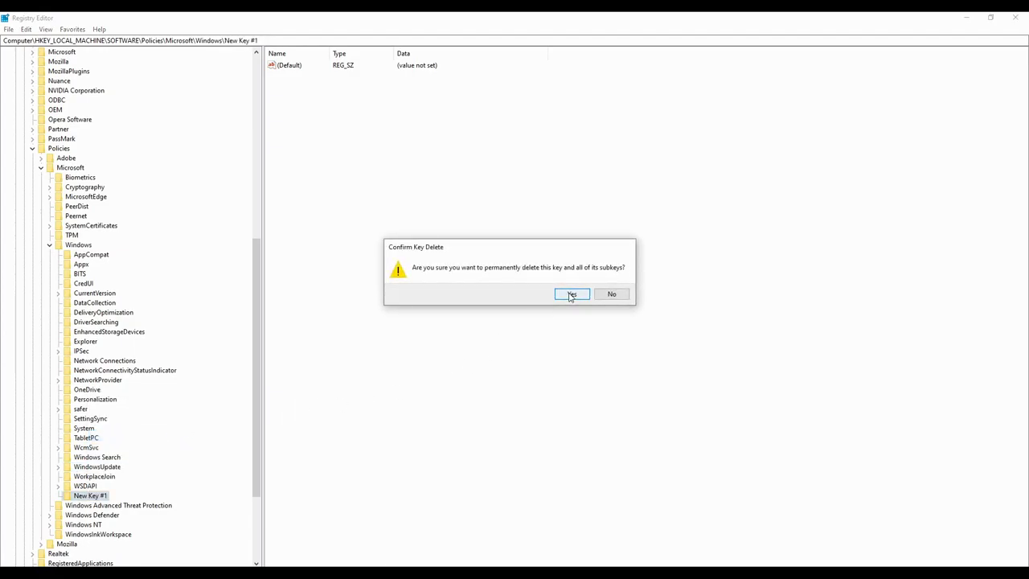
pyautogui.click(571, 294)
# Expand the WindowsUpdate policies key and open its AU subkey
pyautogui.click(92, 469)
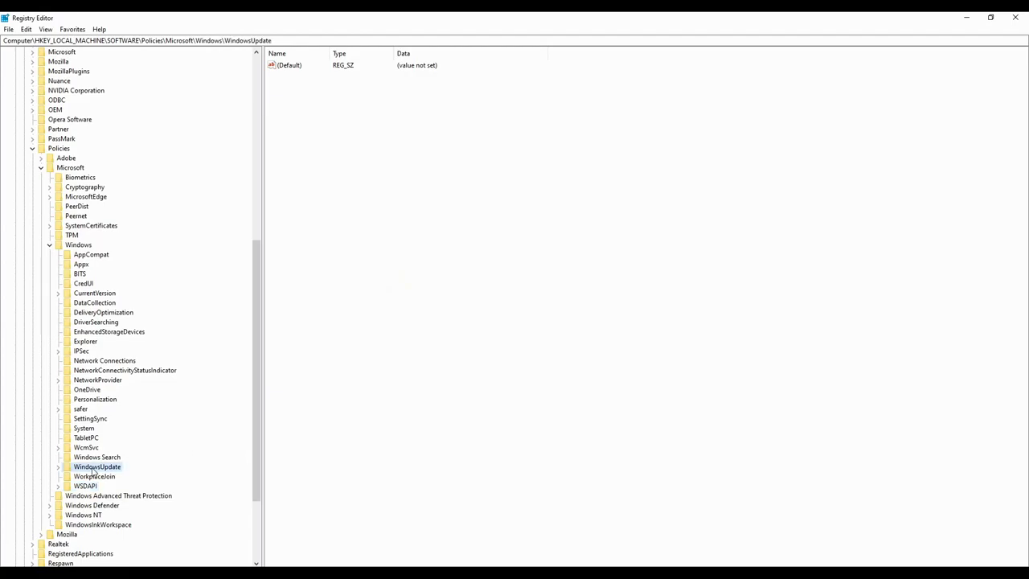
pyautogui.click(58, 467)
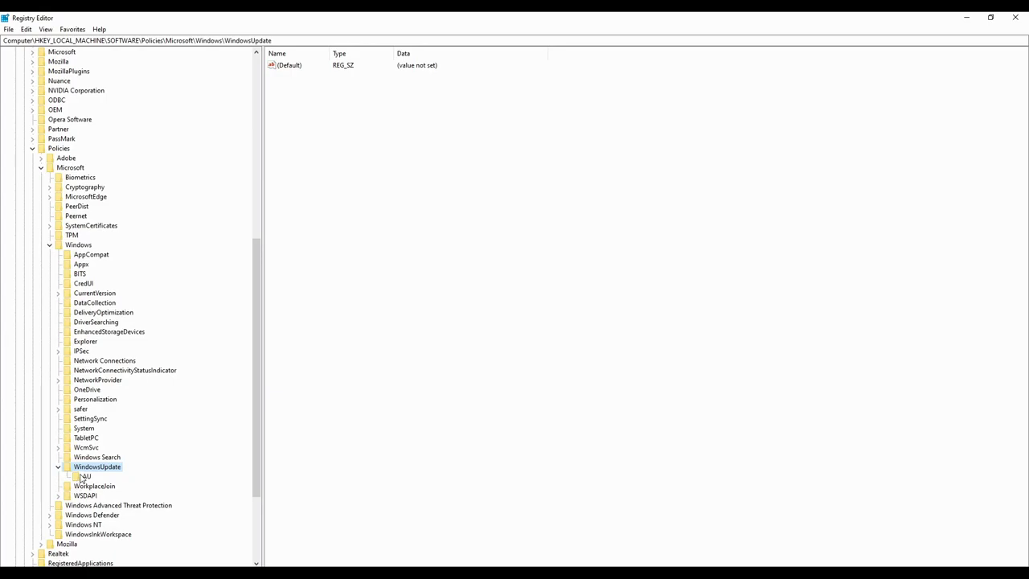
pyautogui.click(82, 478)
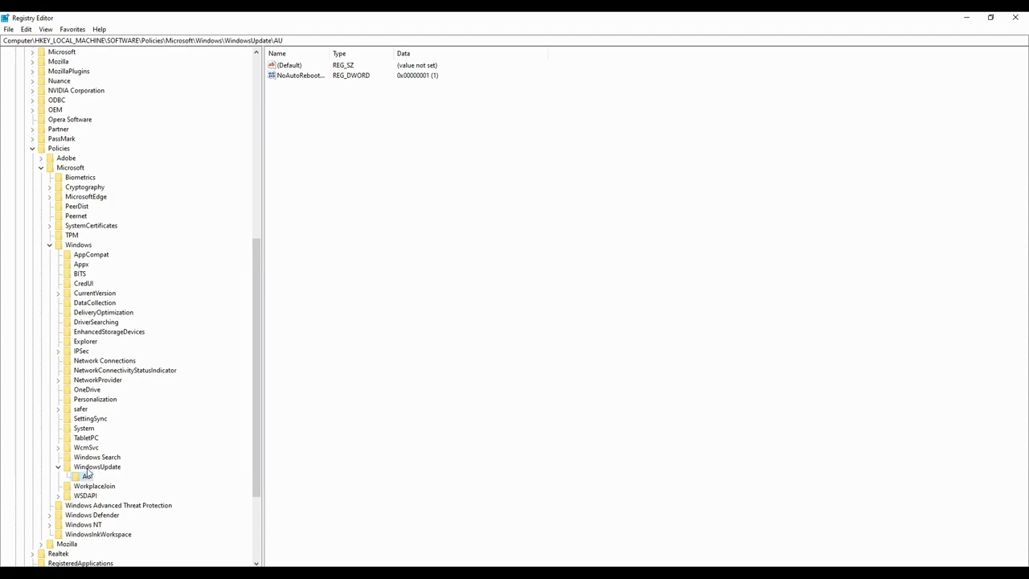
pyautogui.click(80, 247)
pyautogui.click(87, 468)
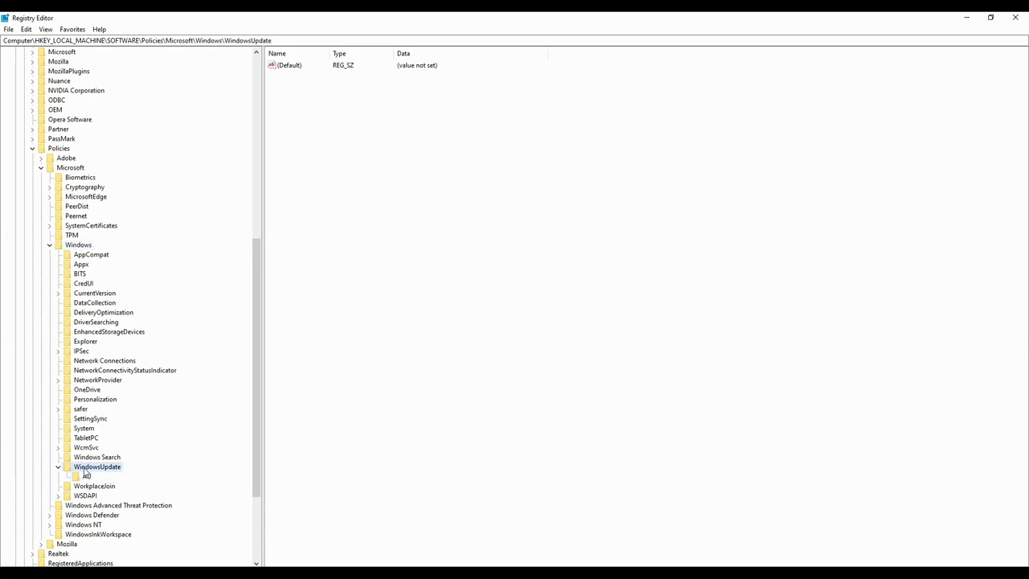
pyautogui.rightClick(86, 474)
pyautogui.moveTo(153, 379)
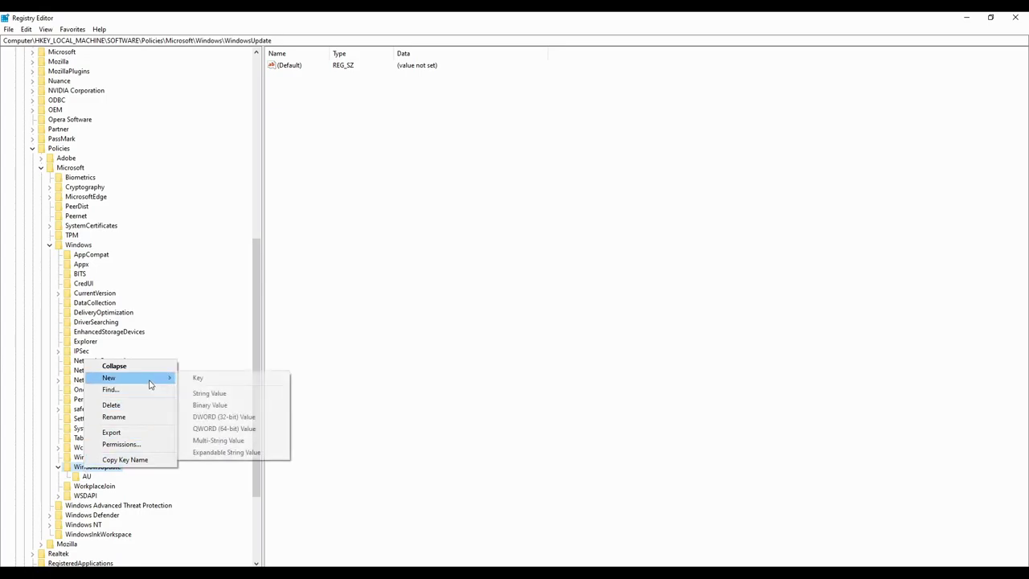
pyautogui.click(86, 477)
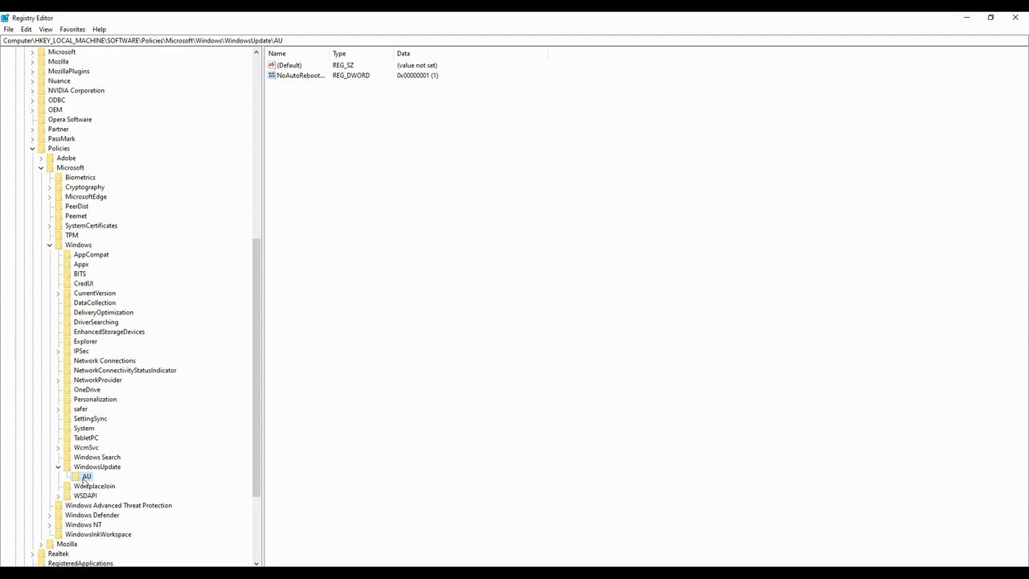
# Select the NoAutoReboot value in the AU key and widen the name column slightly to read its name
pyautogui.click(379, 209)
pyautogui.click(299, 76)
pyautogui.press('Escape')
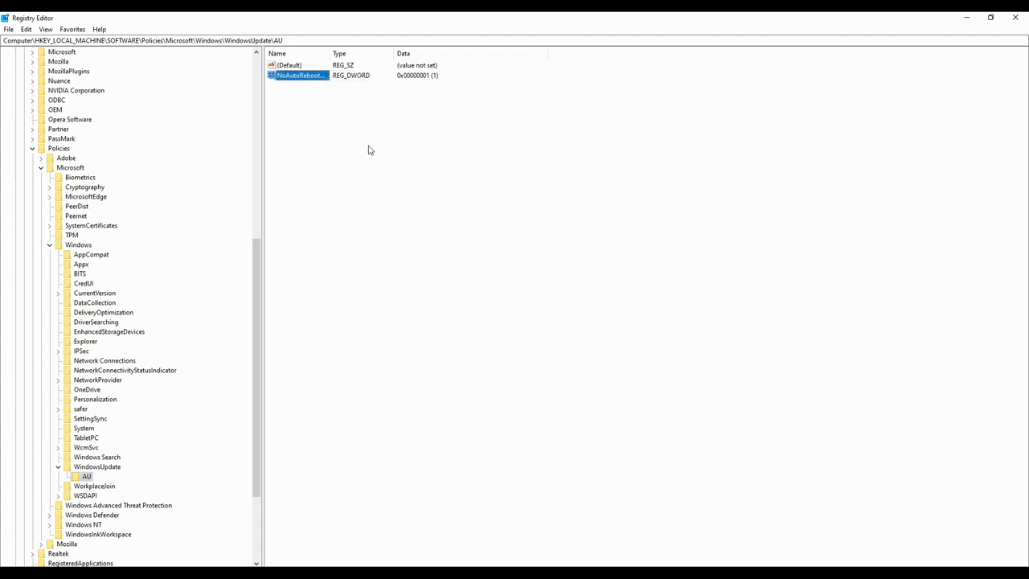
pyautogui.moveTo(330, 52); pyautogui.dragTo(339, 53)
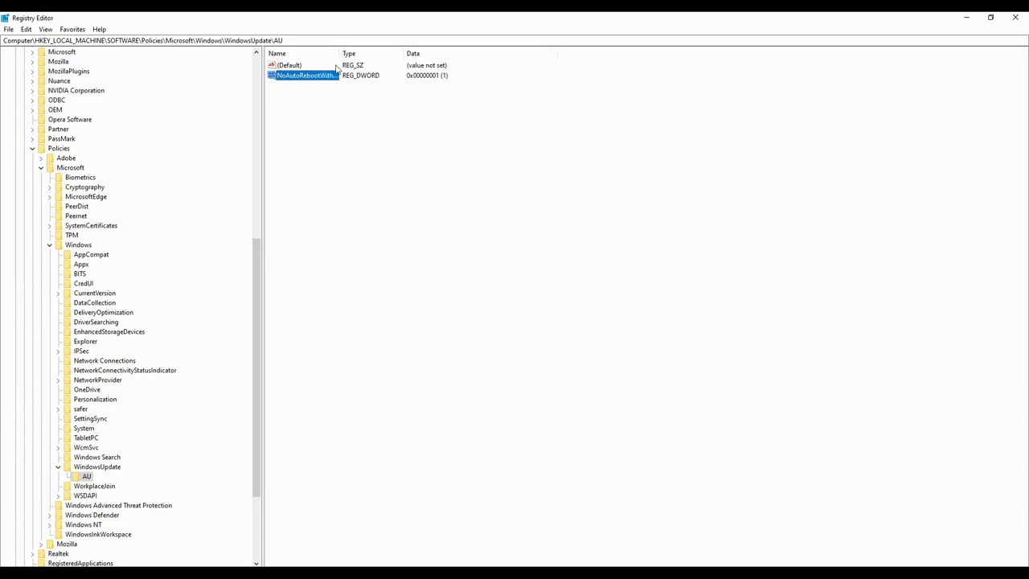
# Create a DWORD (32-bit) value named AUOptions in the AU key
pyautogui.rightClick(339, 185)
pyautogui.click(360, 189)
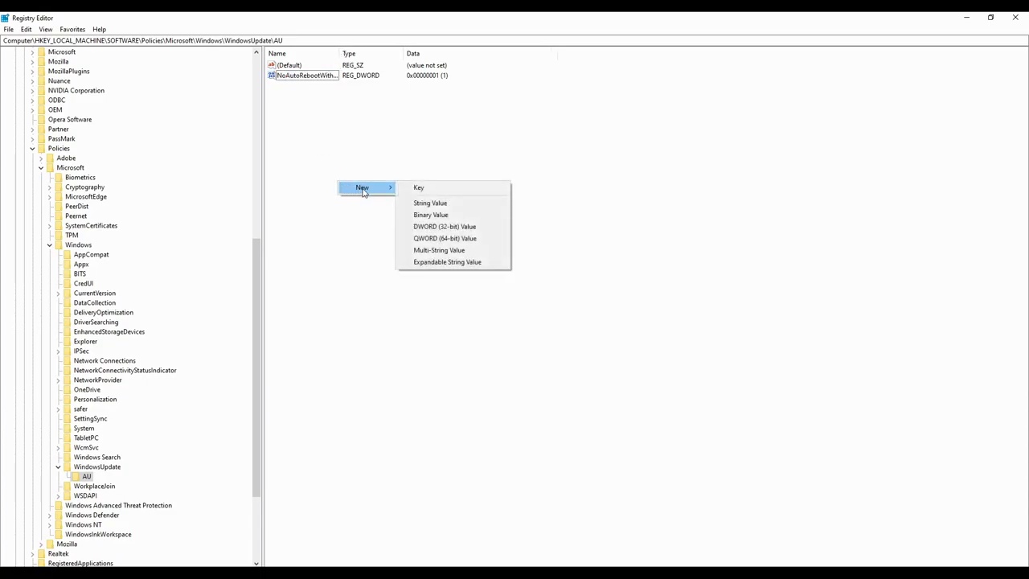
pyautogui.click(449, 229)
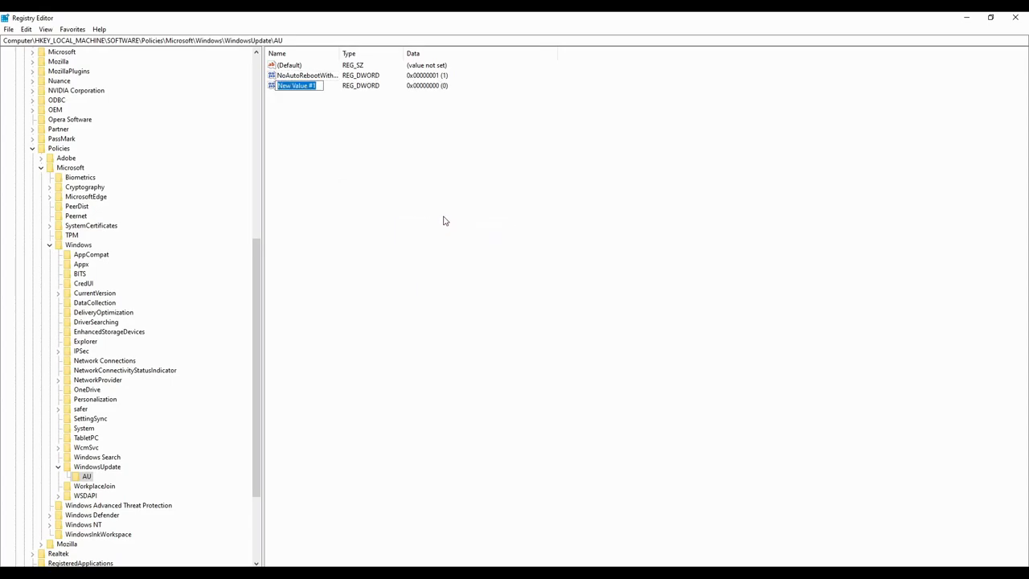
pyautogui.write('AUOptions')
pyautogui.press('Return')
# Enter 2 as the hexadecimal value data for AUOptions, and cancel the edit
pyautogui.doubleClick(293, 86)
pyautogui.moveTo(130, 65); pyautogui.dragTo(442, 194)
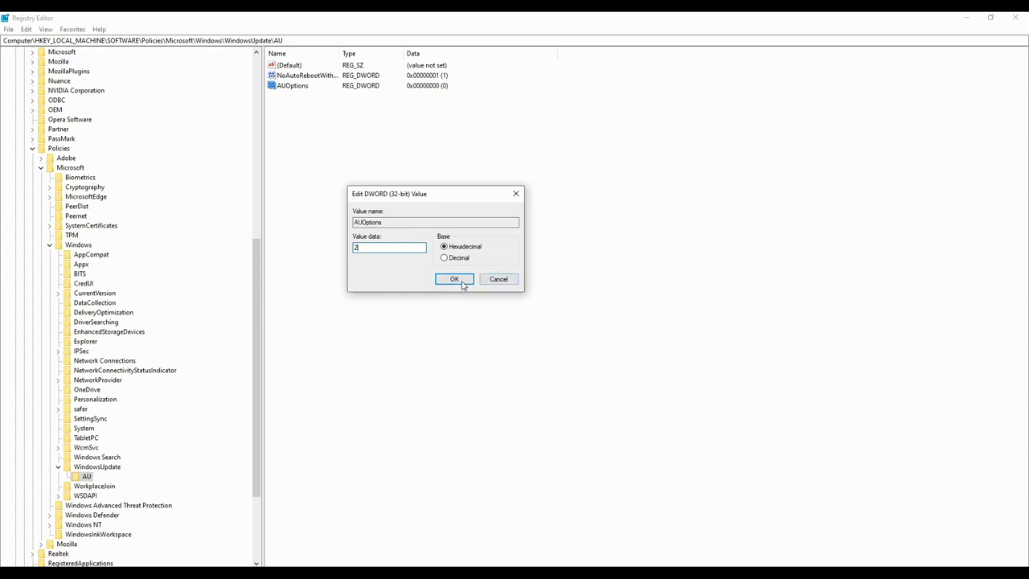
pyautogui.click(500, 281)
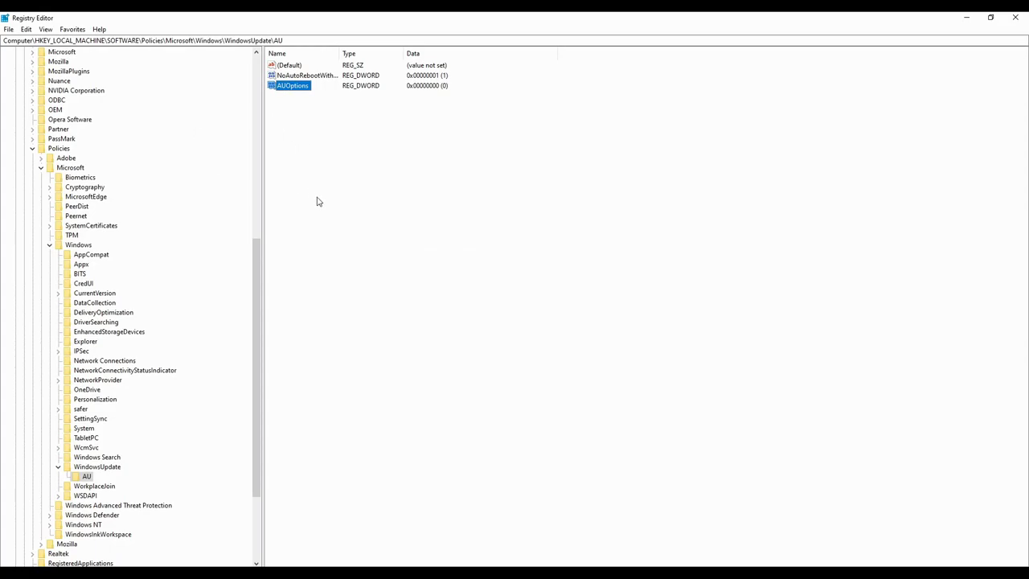
# Delete the AUOptions value from the AU key and confirm its removal
pyautogui.rightClick(292, 86)
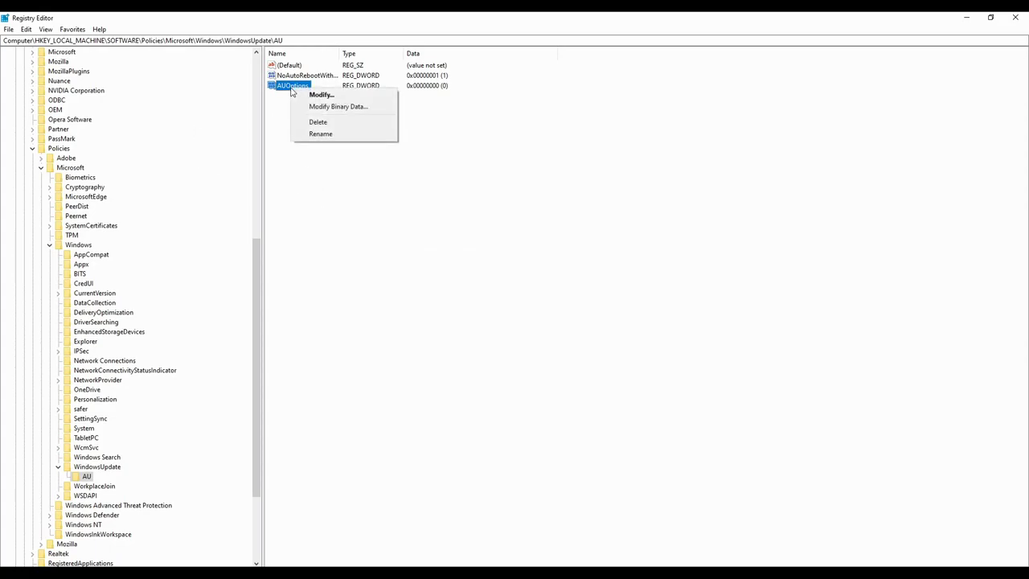
pyautogui.click(324, 123)
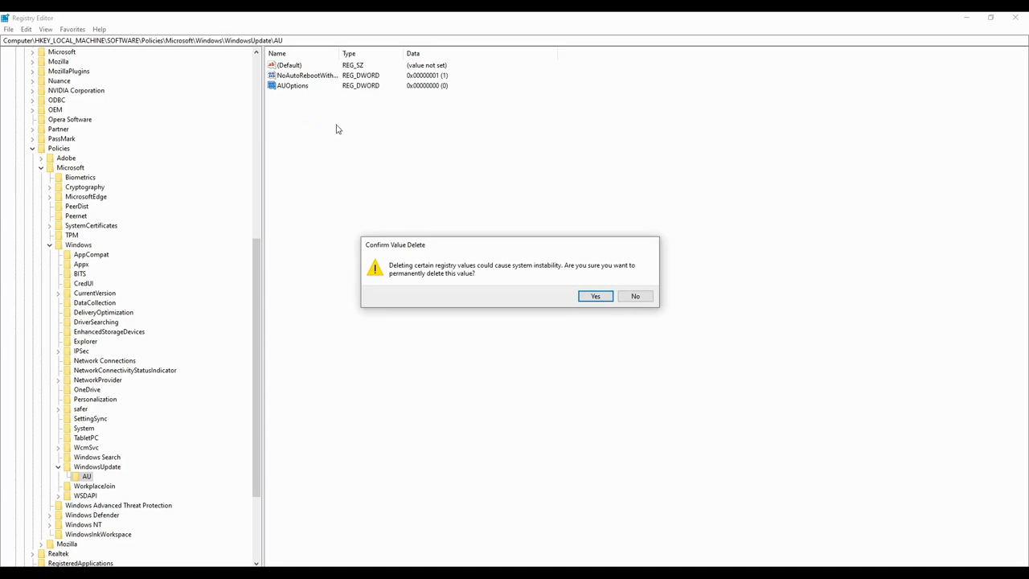
pyautogui.click(599, 294)
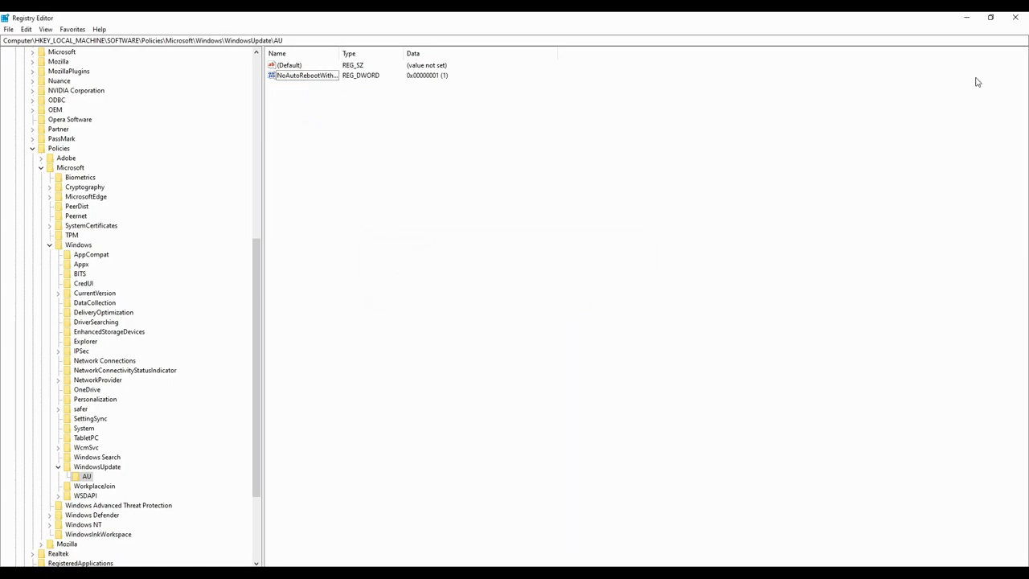
# Close the Registry Editor and return to the desktop
pyautogui.click(1015, 17)
pyautogui.rightClick(372, 224)
pyautogui.click(388, 249)
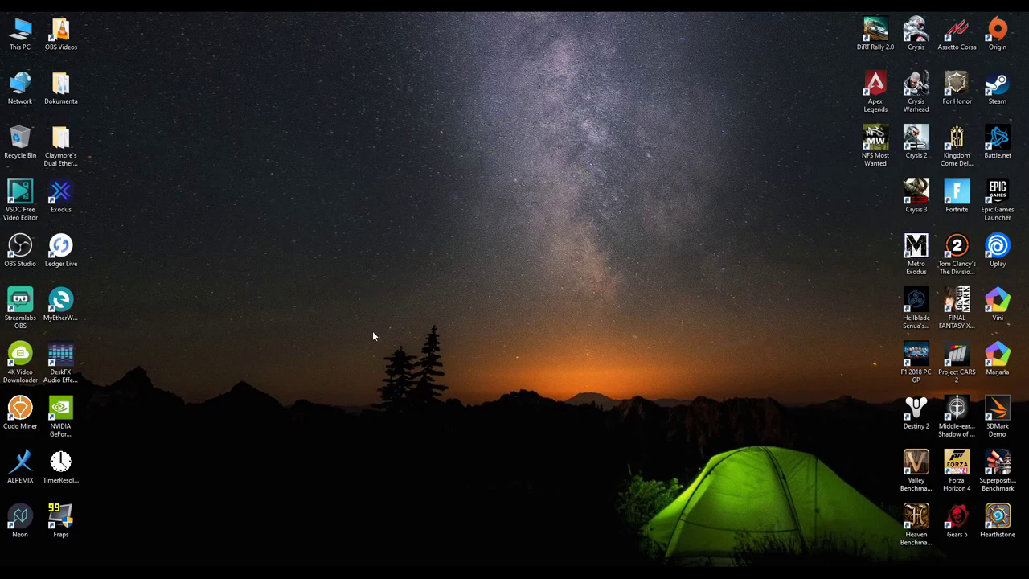
# Open the Local Group Policy Editor through gpedit.msc, maximize it and widen the policy tree
pyautogui.press('super+s')
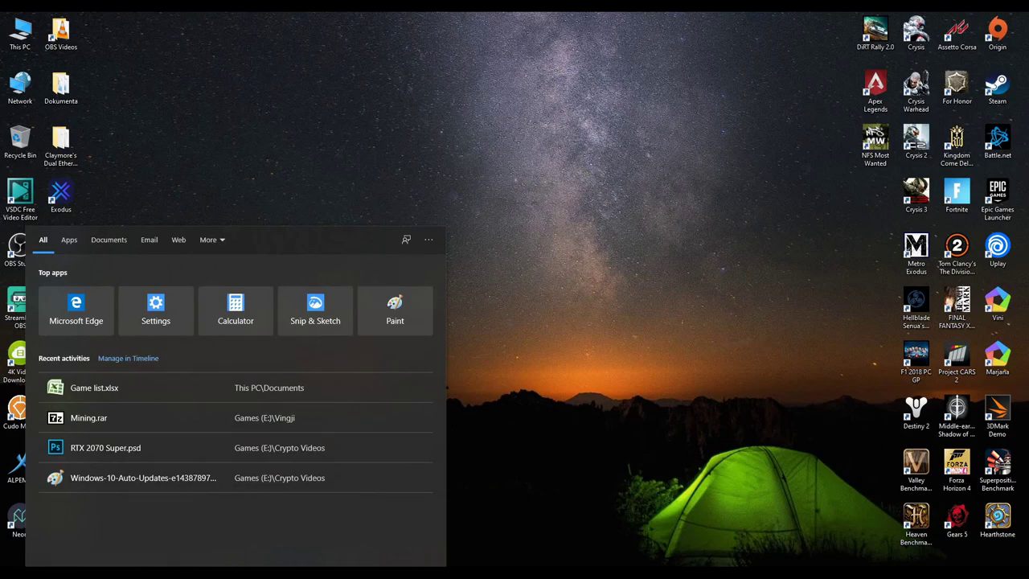
pyautogui.write('gp')
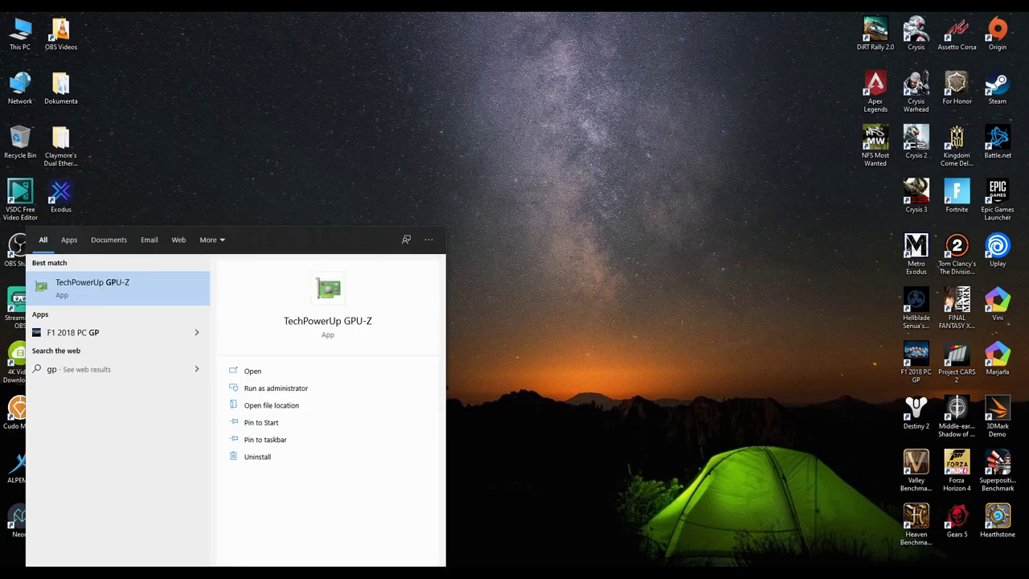
pyautogui.write('edit,m')
pyautogui.write('sc')
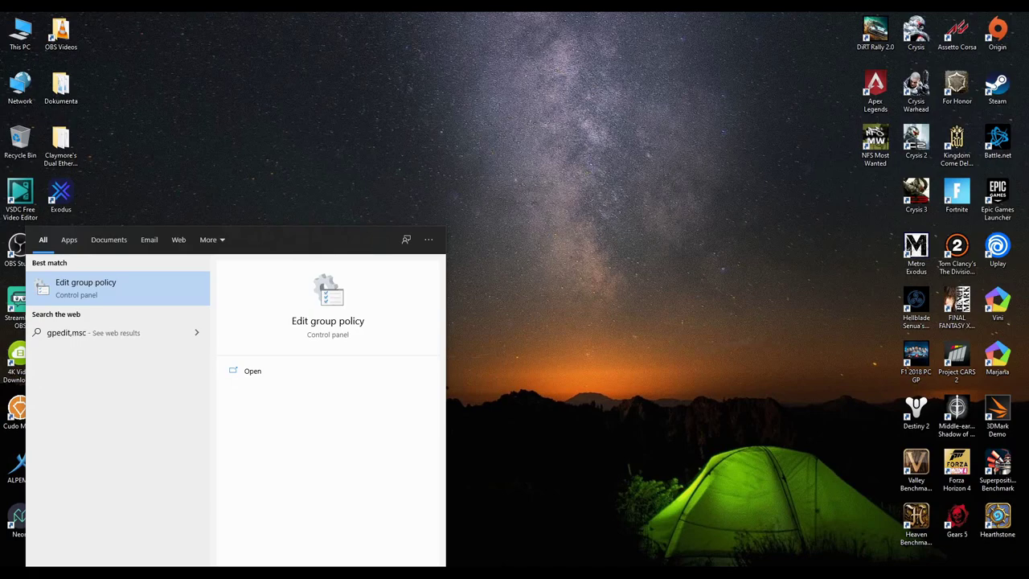
pyautogui.press('BackSpace')
pyautogui.write('.')
pyautogui.press('Return')
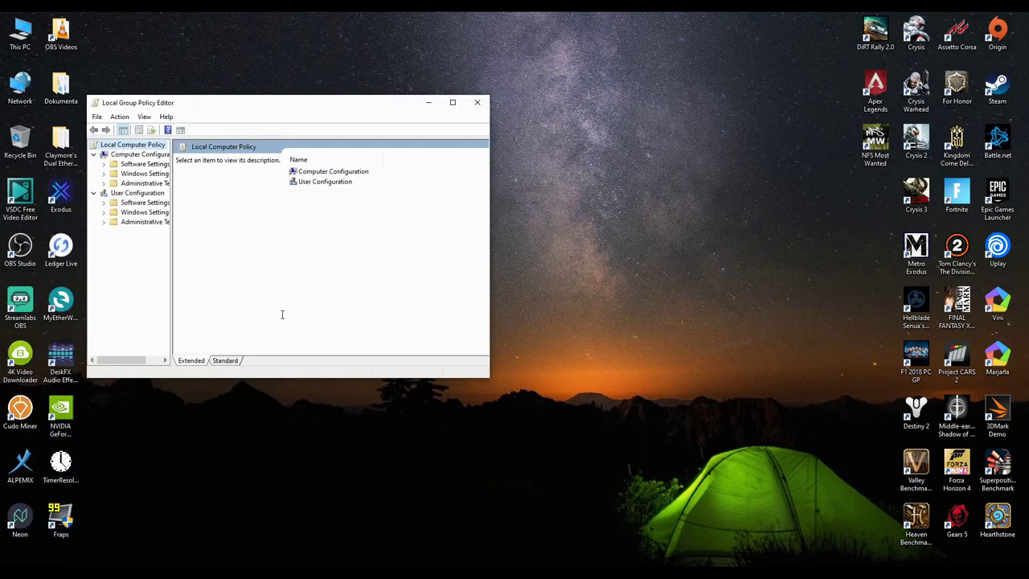
pyautogui.click(452, 102)
pyautogui.moveTo(85, 174); pyautogui.dragTo(180, 172)
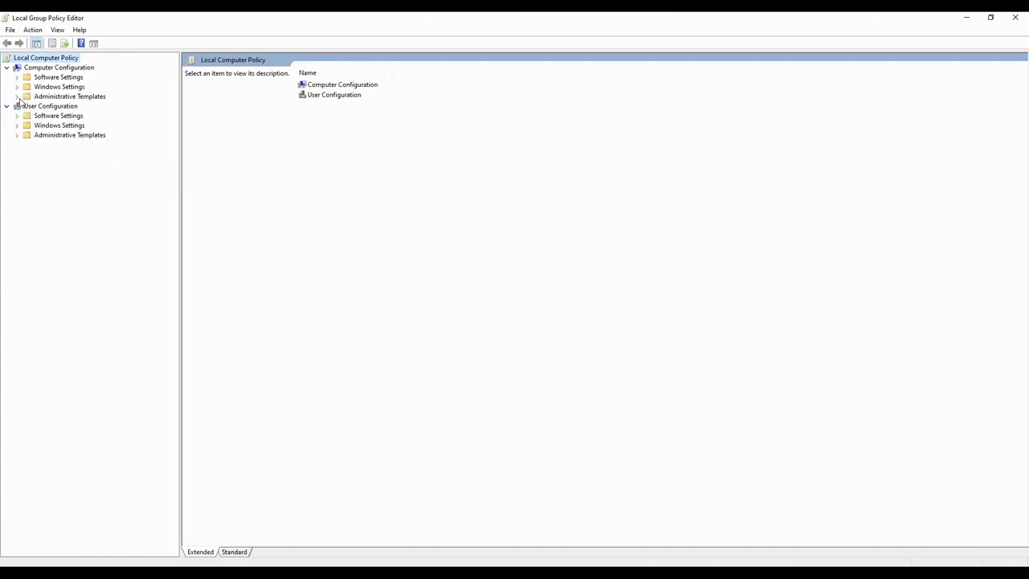
# Show the Windows Update policies under Computer Configuration, Administrative Templates, Windows Components
pyautogui.click(17, 98)
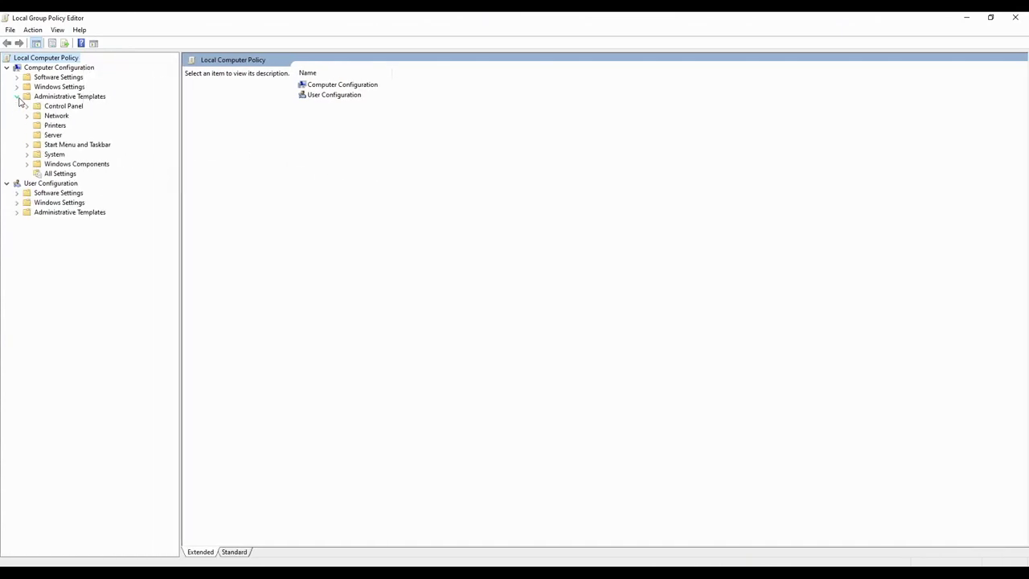
pyautogui.click(27, 165)
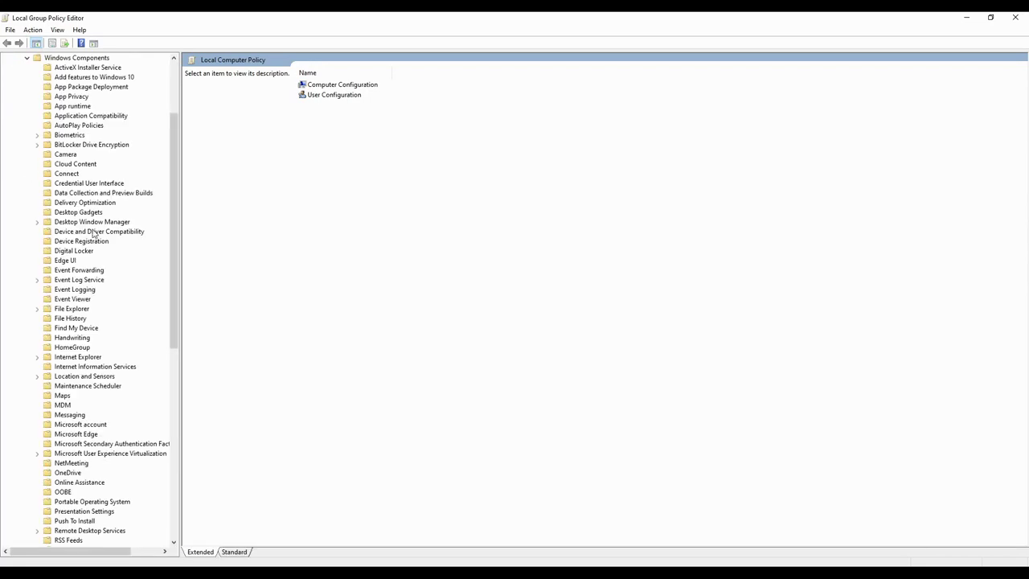
pyautogui.scroll(-5, 89, 245)
pyautogui.scroll(-8, 84, 250)
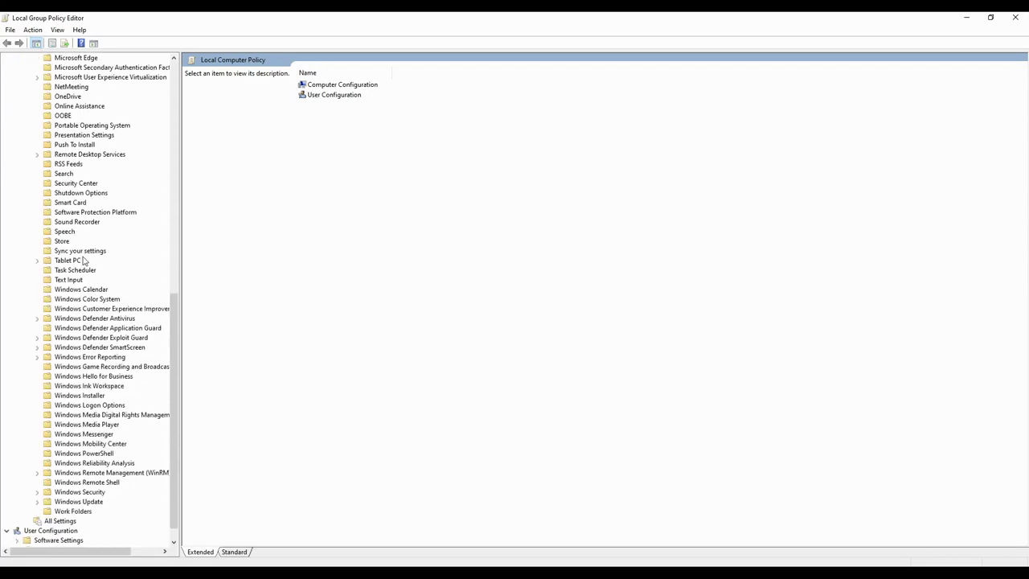
pyautogui.click(90, 503)
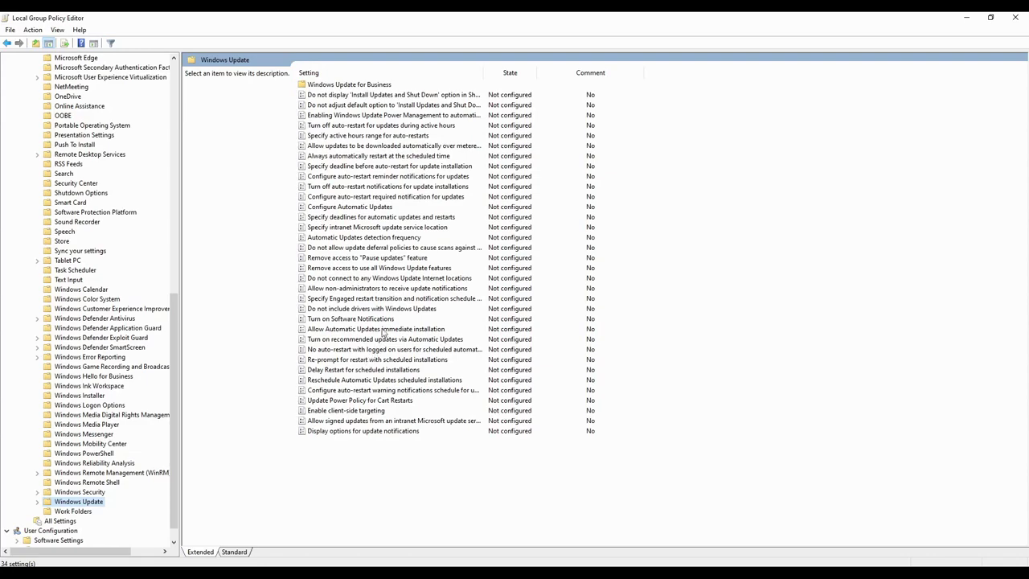
# Examine the description and options of the Configure Automatic Updates policy, and close the Local Group Policy Editor
pyautogui.click(335, 208)
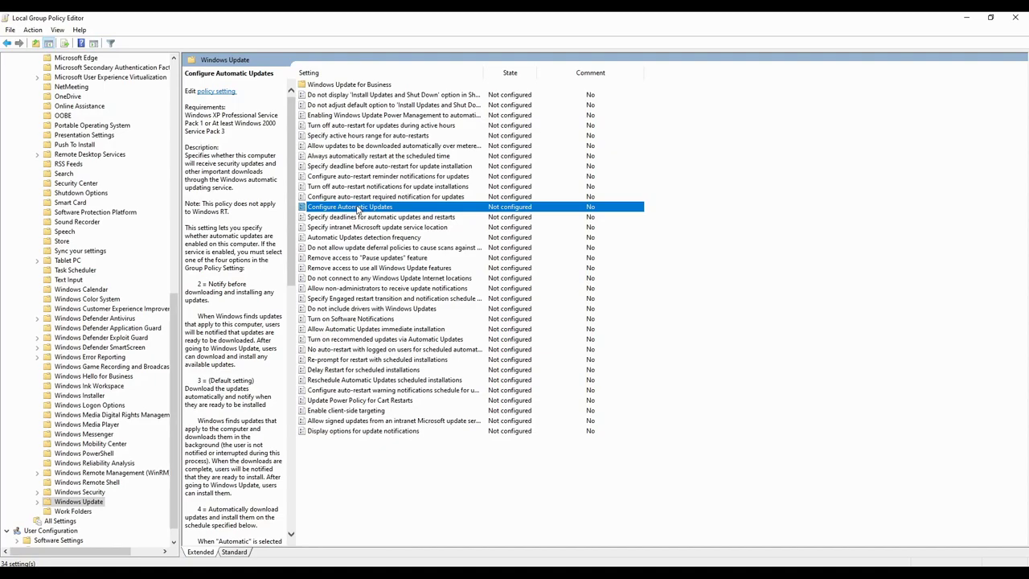
pyautogui.doubleClick(357, 210)
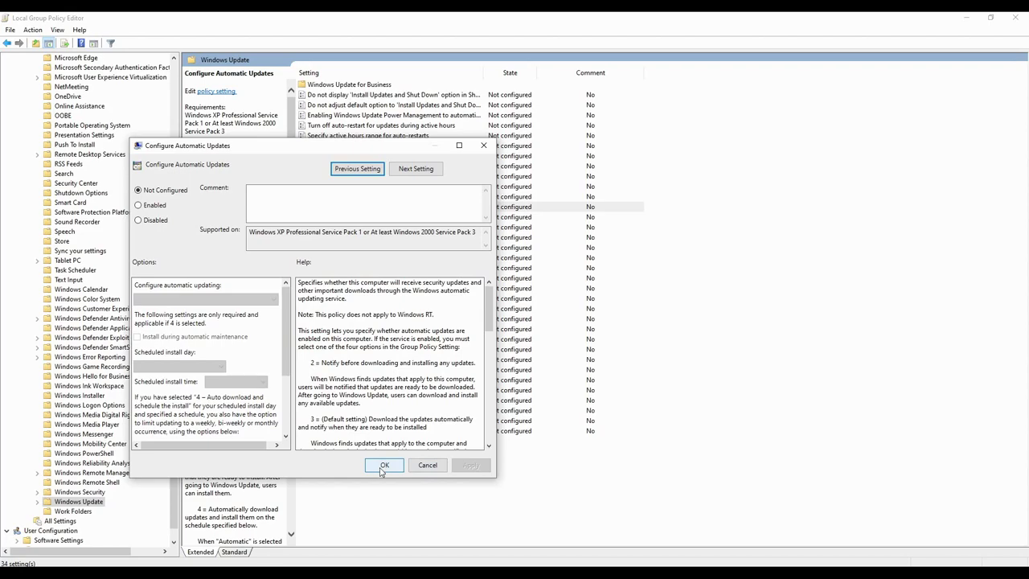
pyautogui.click(483, 146)
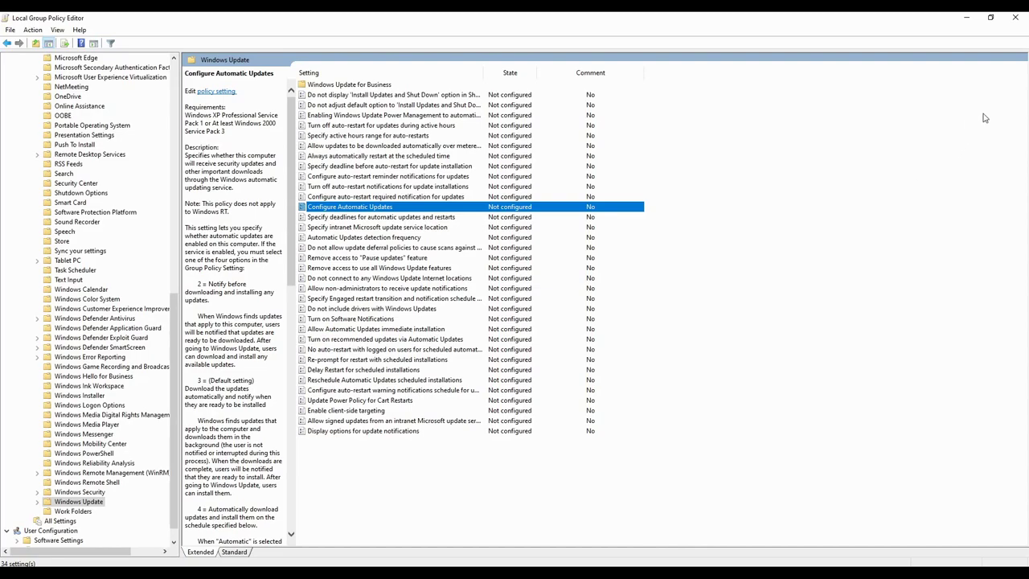
pyautogui.click(1016, 22)
# Search Windows for "task" and open Task Scheduler
pyautogui.press('super+s')
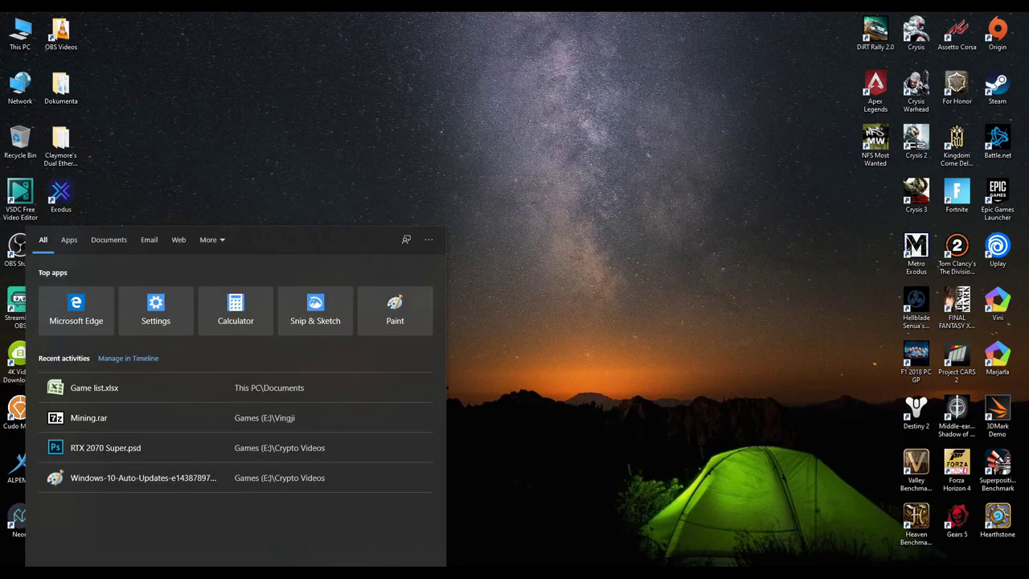
pyautogui.write('task')
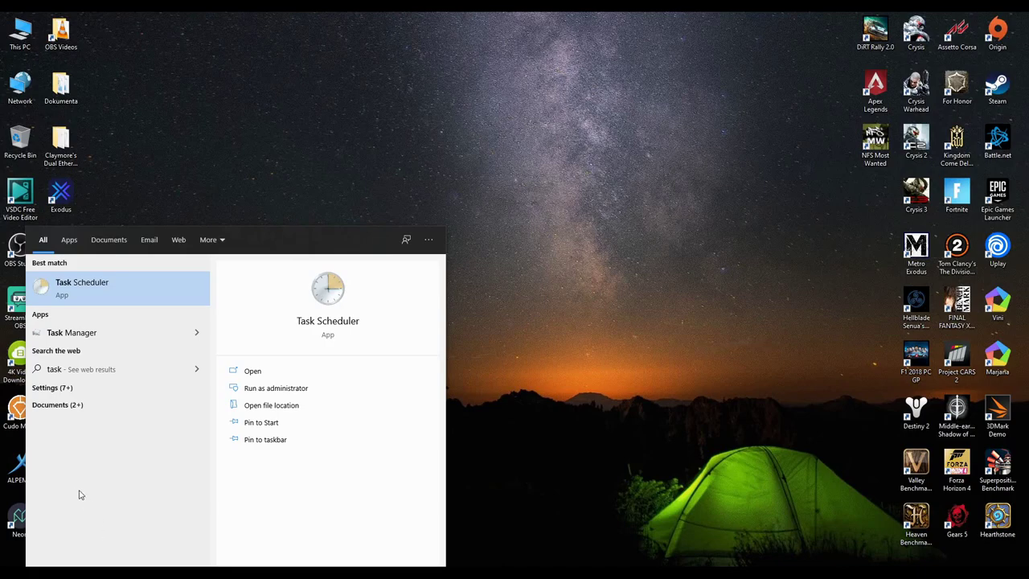
pyautogui.click(90, 283)
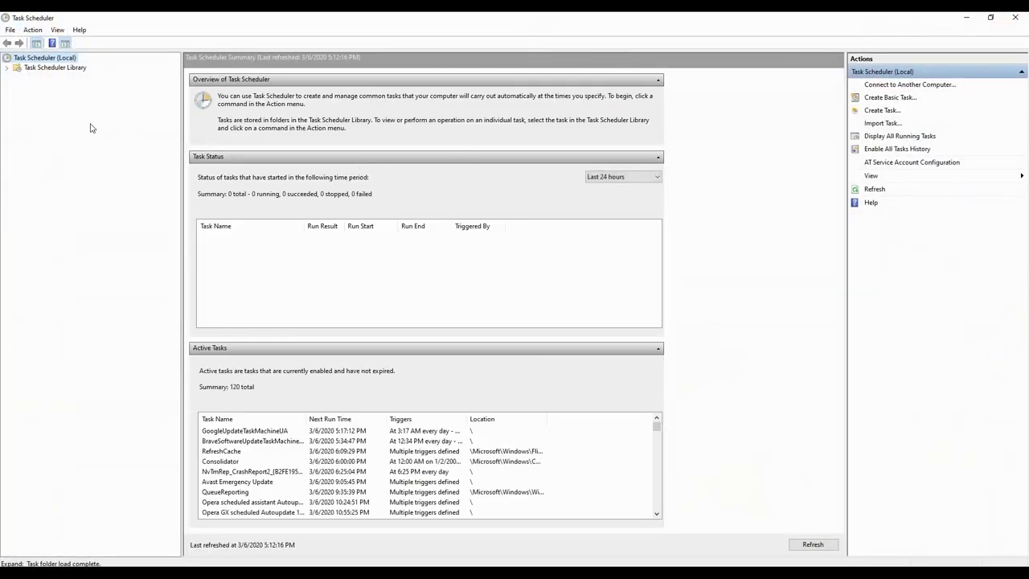
# Show the tasks in the WindowsUpdate folder under Task Scheduler Library, Microsoft, Windows
pyautogui.click(6, 68)
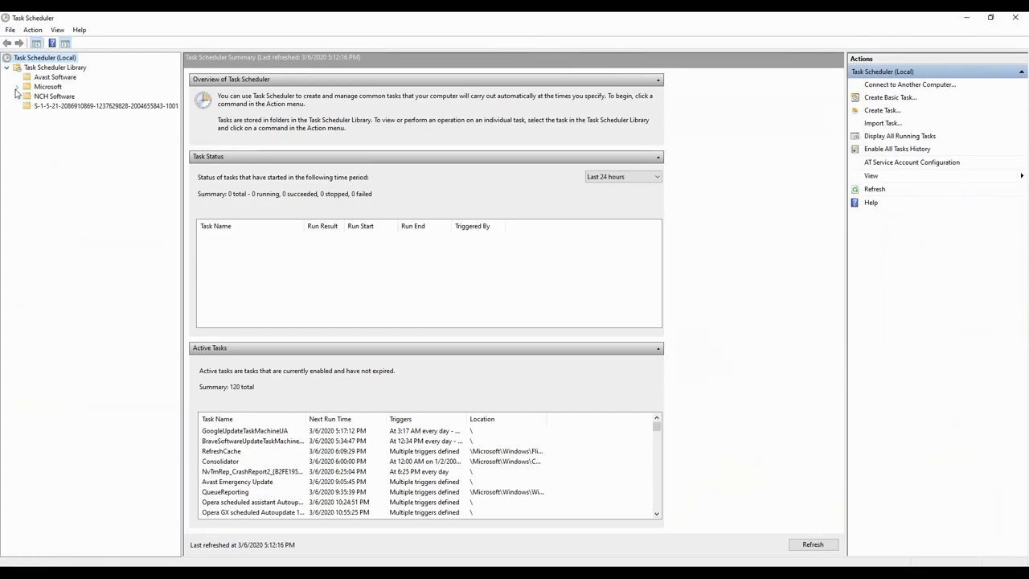
pyautogui.click(16, 87)
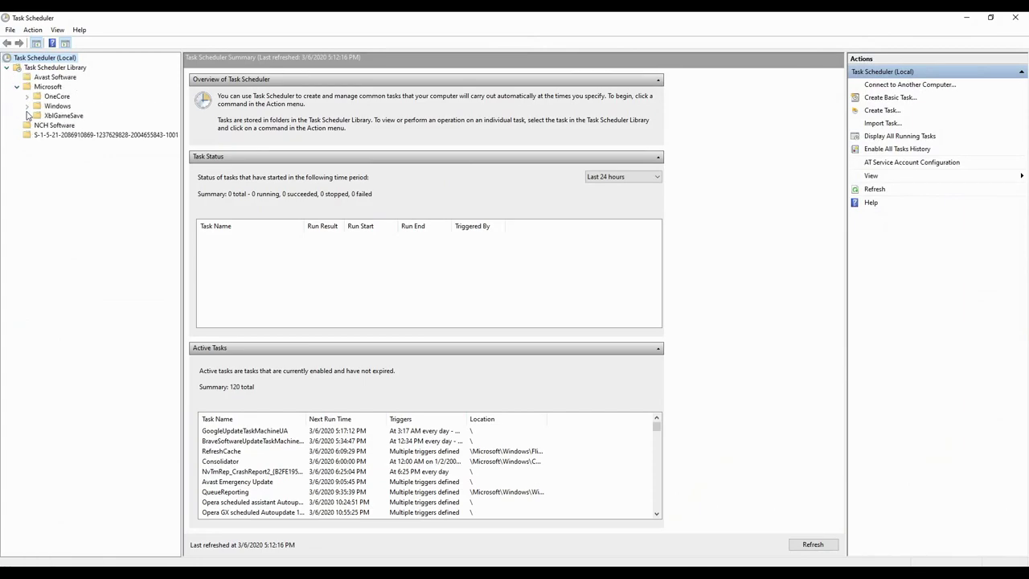
pyautogui.click(26, 106)
pyautogui.scroll(-6, 95, 256)
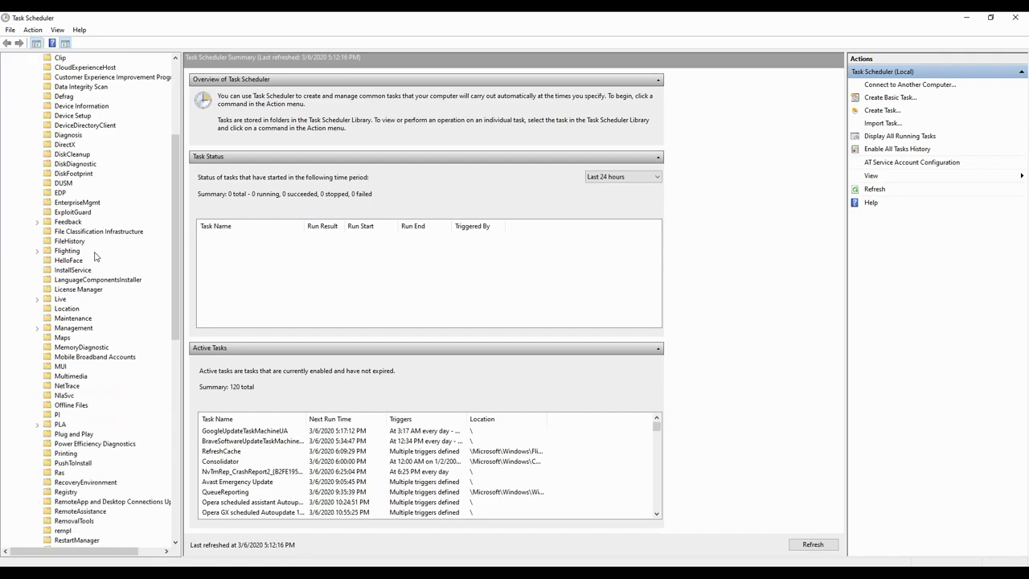
pyautogui.scroll(-10, 95, 256)
pyautogui.scroll(-1, 86, 271)
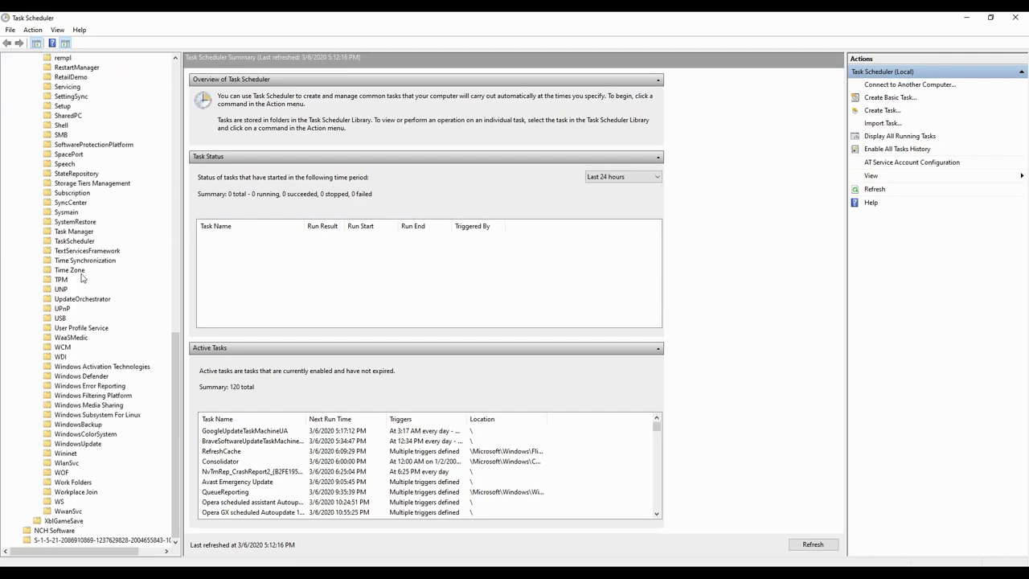
pyautogui.click(87, 445)
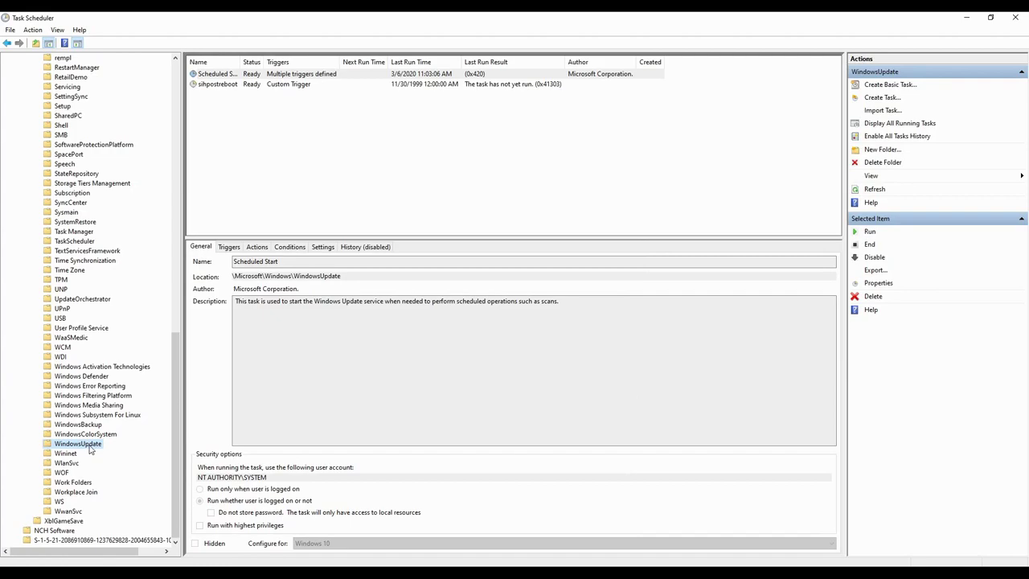
# Widen the task name column and inspect the Scheduled Start and sihpostreboot tasks
pyautogui.click(264, 140)
pyautogui.moveTo(262, 62)
pyautogui.mouseDown()
pyautogui.moveTo(289, 62)
pyautogui.moveTo(263, 62)
pyautogui.mouseUp()
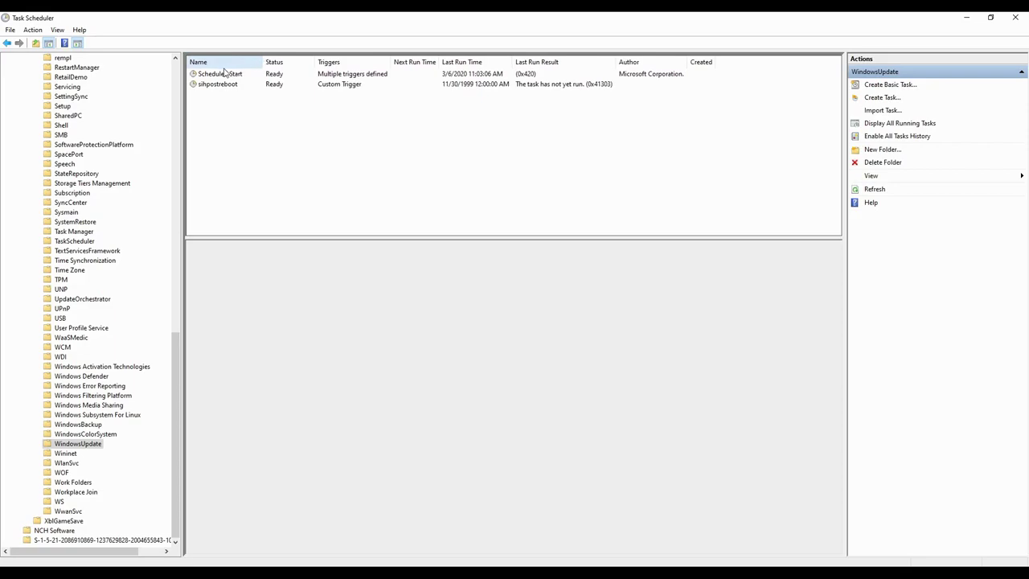
pyautogui.click(218, 75)
pyautogui.click(220, 86)
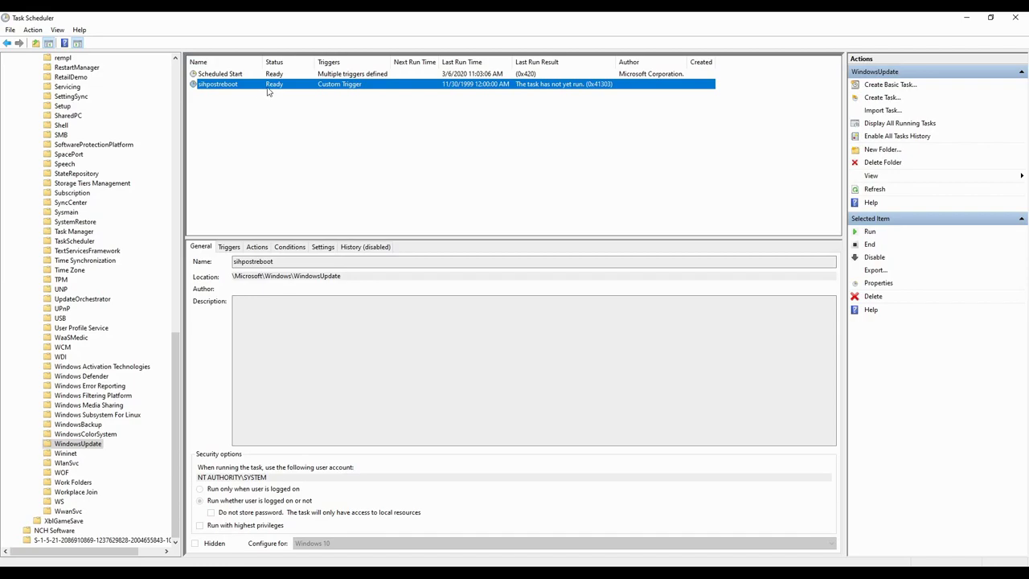
pyautogui.click(213, 74)
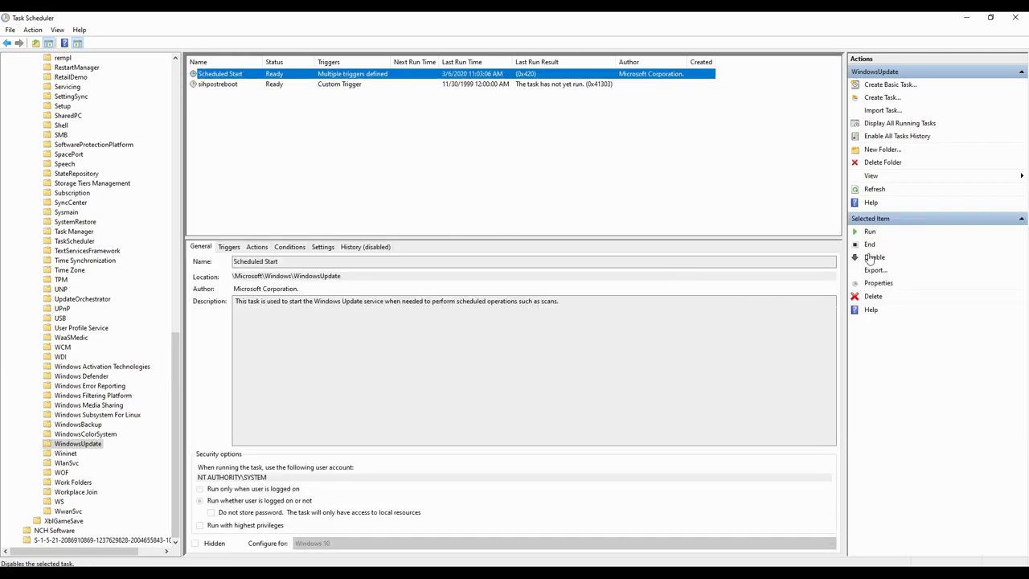
# View the commands available for the Scheduled Start and sihpostreboot tasks, including Disable, without applying any
pyautogui.rightClick(212, 73)
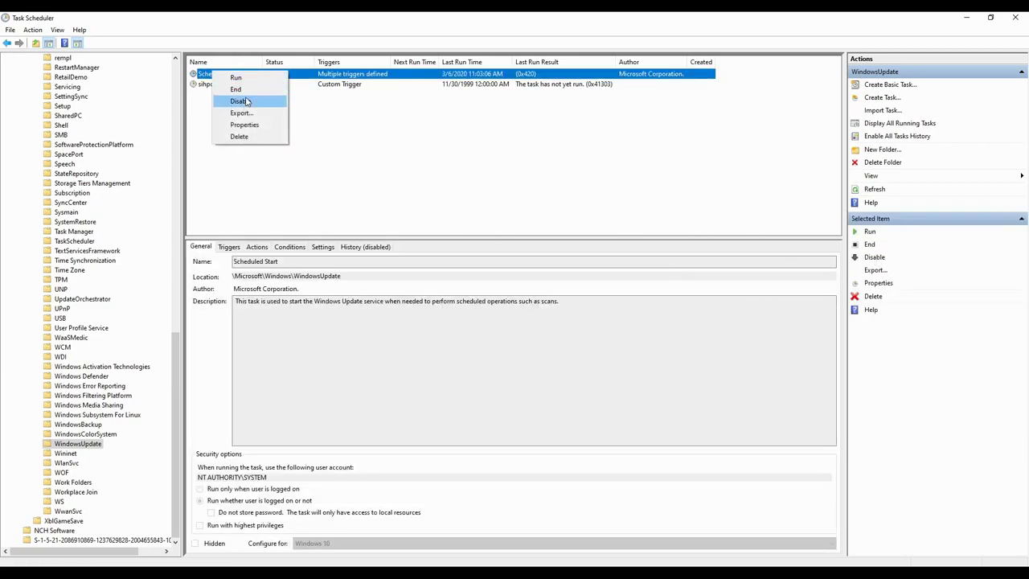
pyautogui.click(221, 101)
pyautogui.click(202, 85)
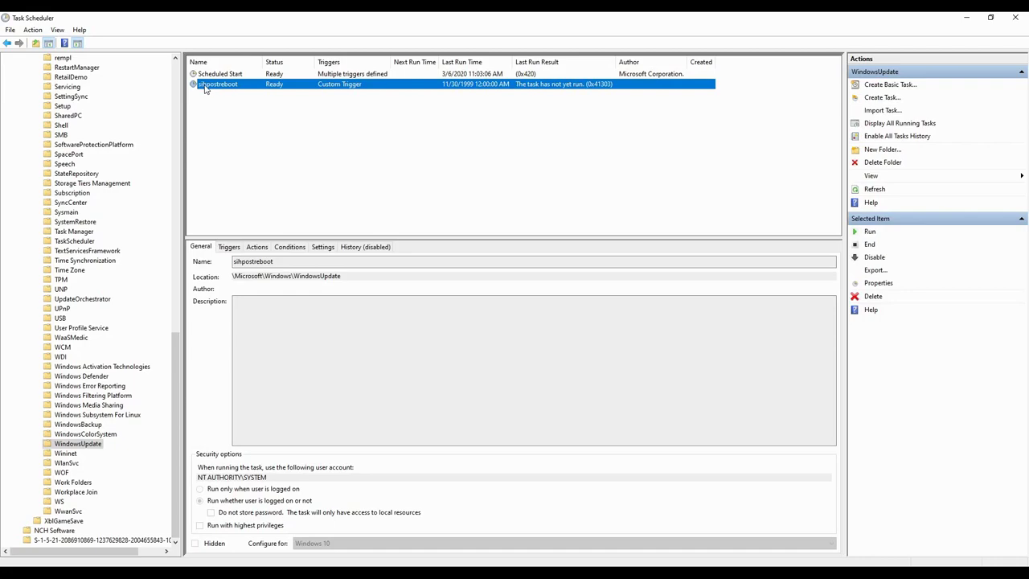
pyautogui.rightClick(206, 87)
pyautogui.click(354, 154)
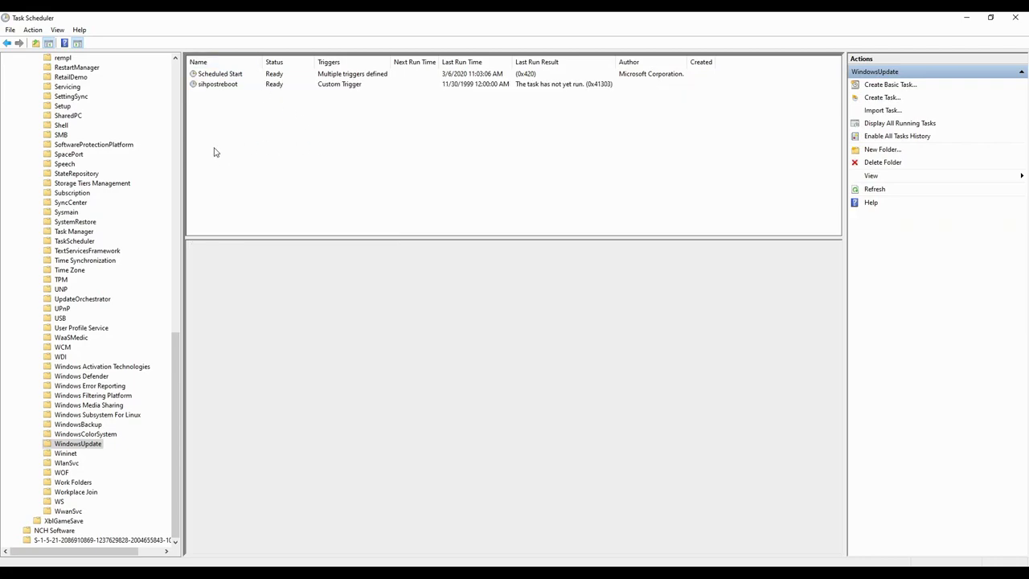
pyautogui.click(216, 86)
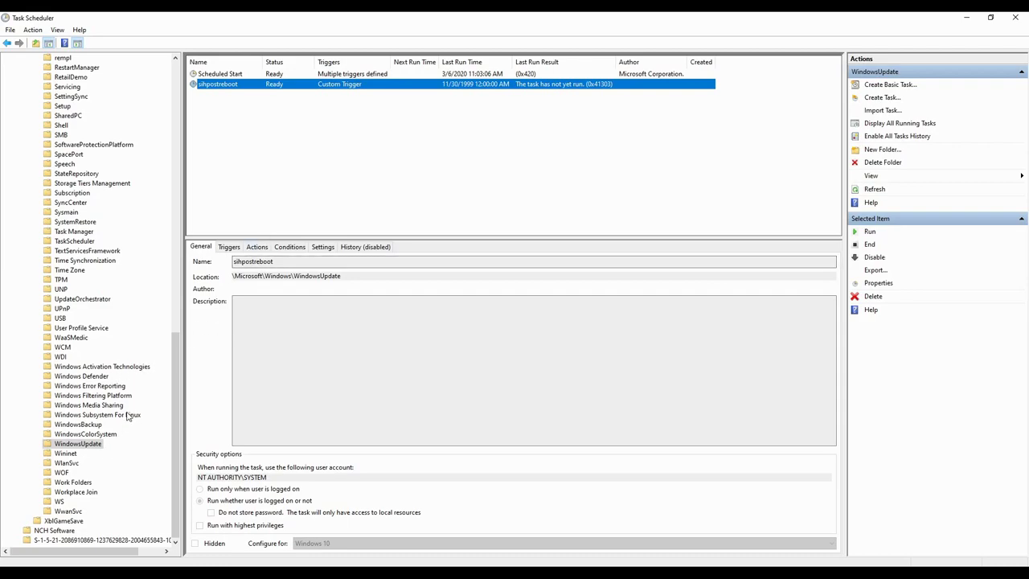
# Show the UpdateOrchestrator folder's tasks and widen the name column to fit the full task names
pyautogui.scroll(6, 90, 342)
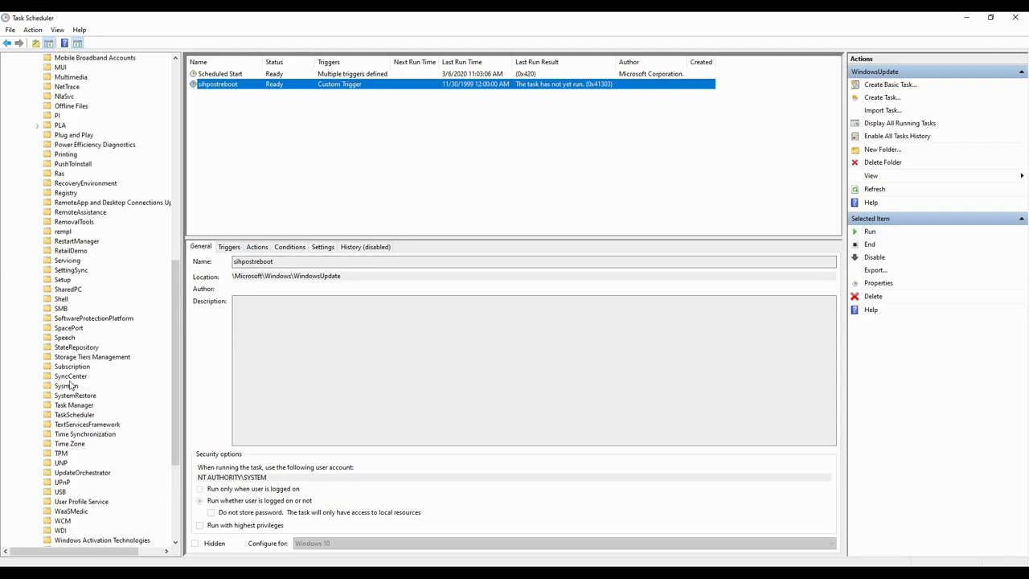
pyautogui.scroll(-4, 74, 379)
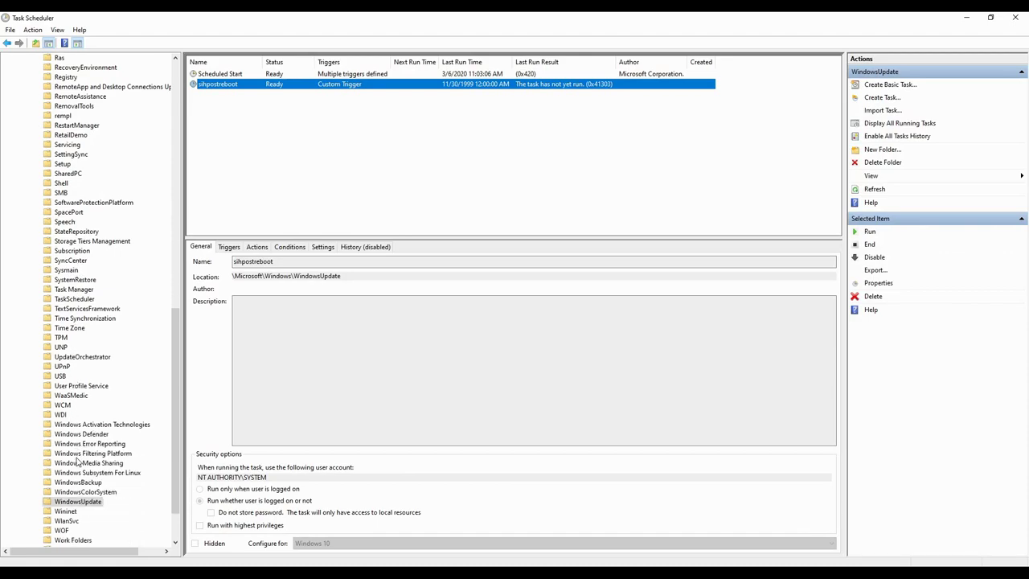
pyautogui.click(84, 359)
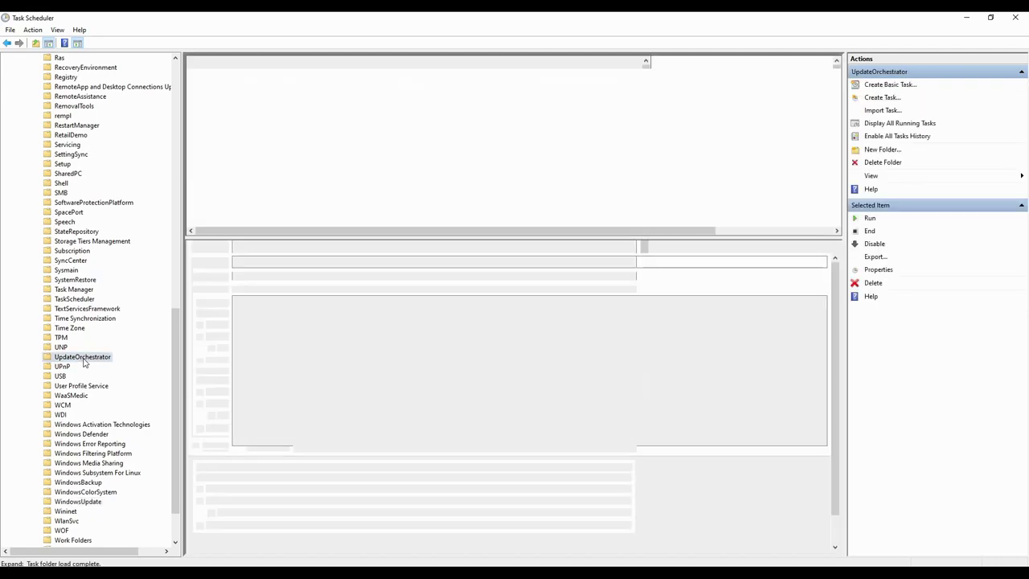
pyautogui.moveTo(270, 62); pyautogui.dragTo(349, 62)
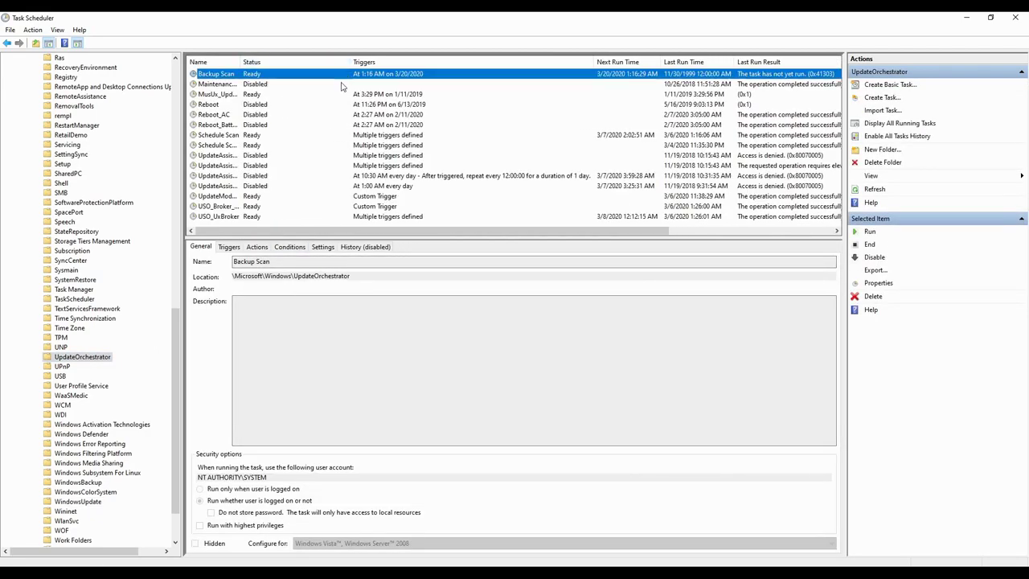
pyautogui.doubleClick(239, 62)
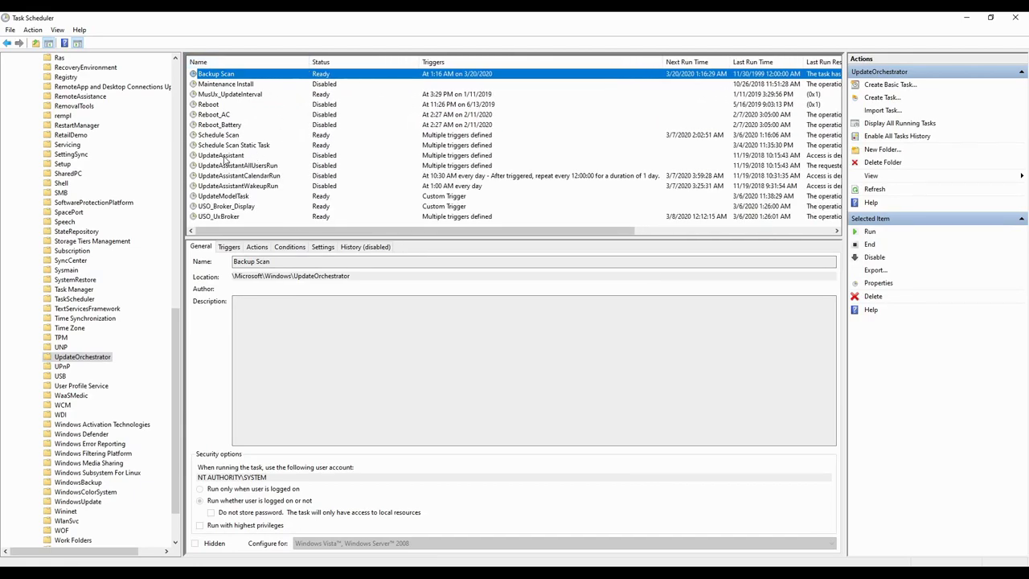
# Inspect the status and properties of the UpdateAssistant task, and close its properties and Task Scheduler
pyautogui.click(225, 157)
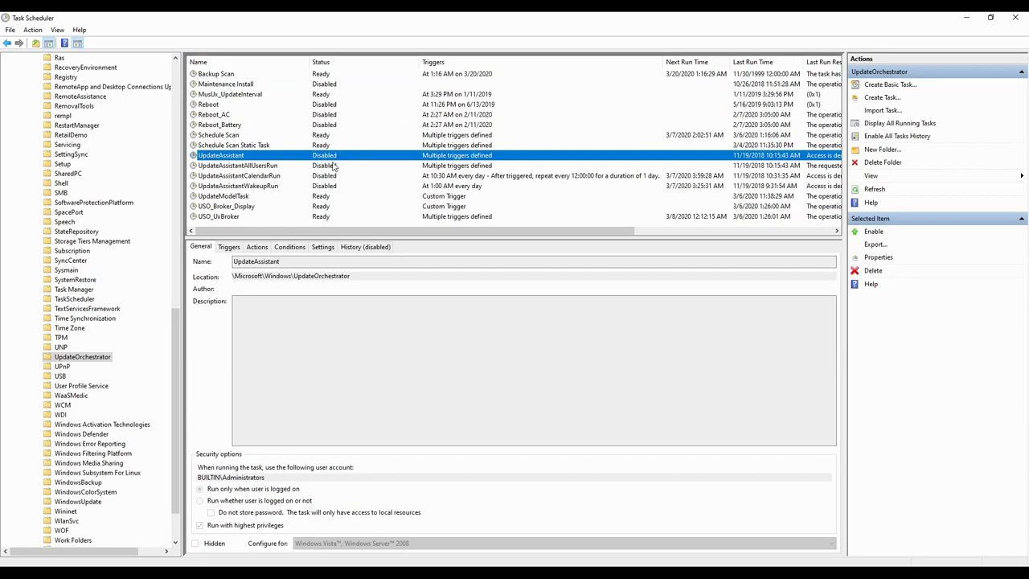
pyautogui.doubleClick(233, 159)
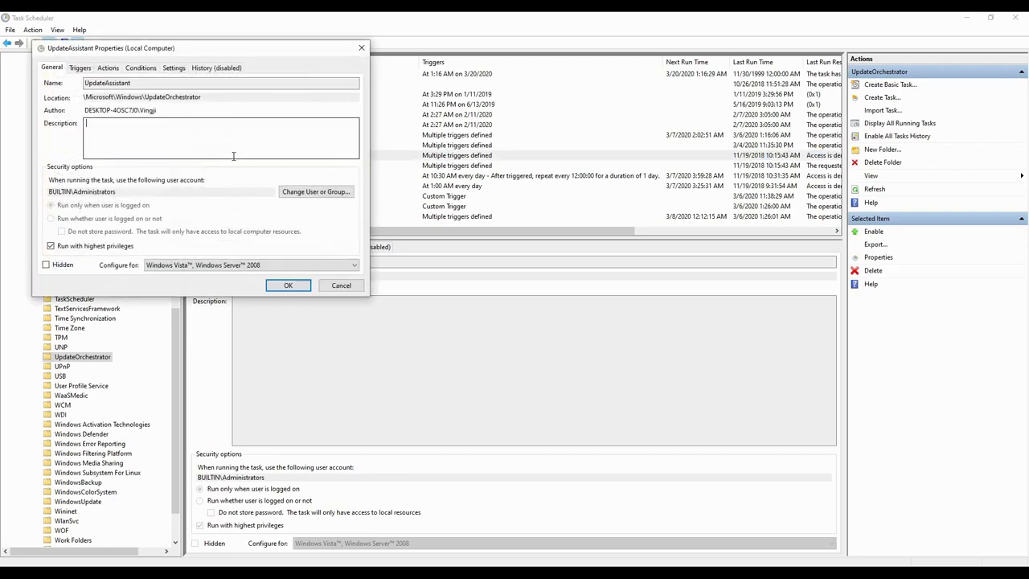
pyautogui.click(360, 50)
pyautogui.click(1014, 17)
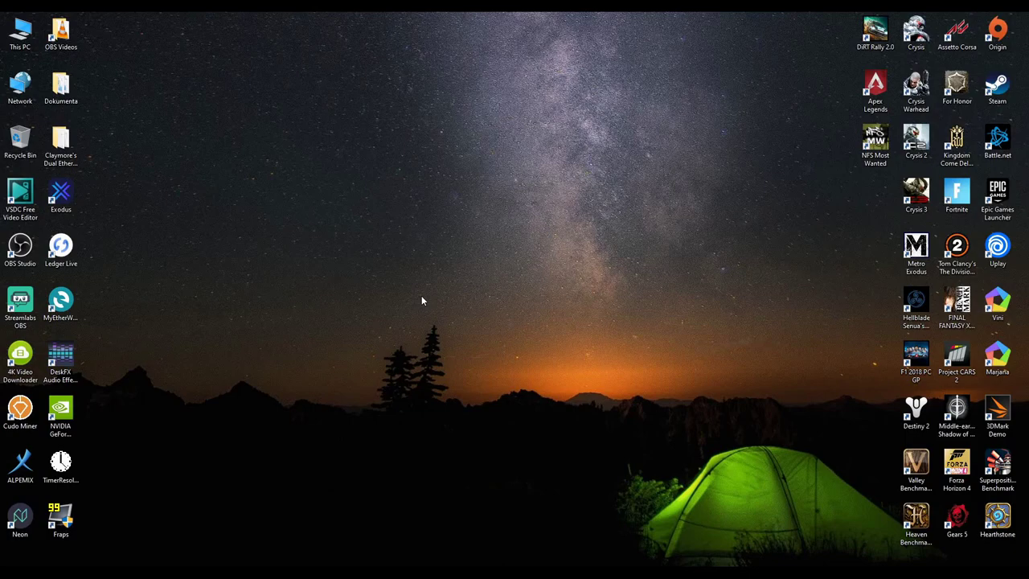
# Open Programs and Features by searching for appwiz.cpl, and move its window higher on the desktop
pyautogui.press('super+s')
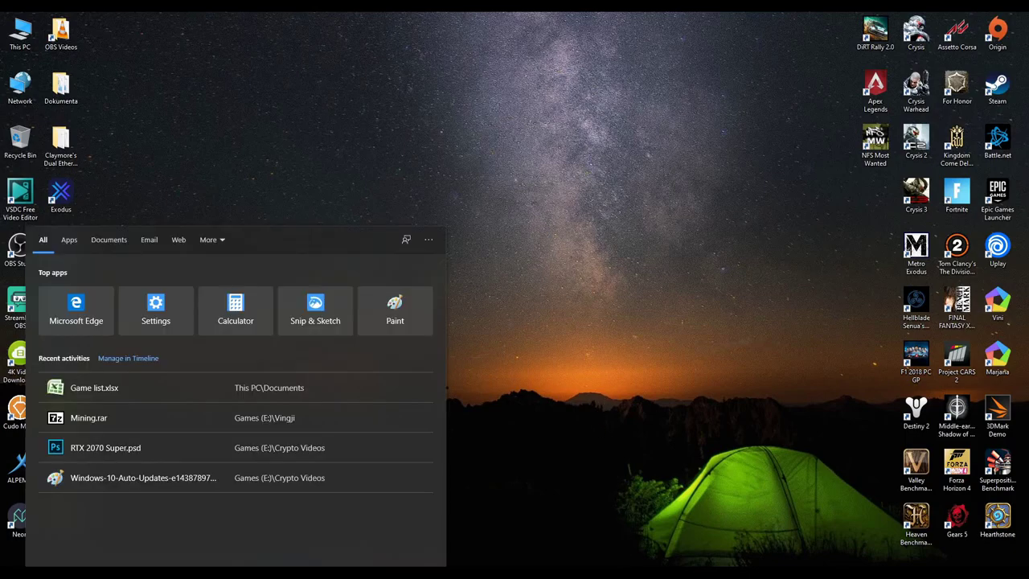
pyautogui.write('appwiz.cpl')
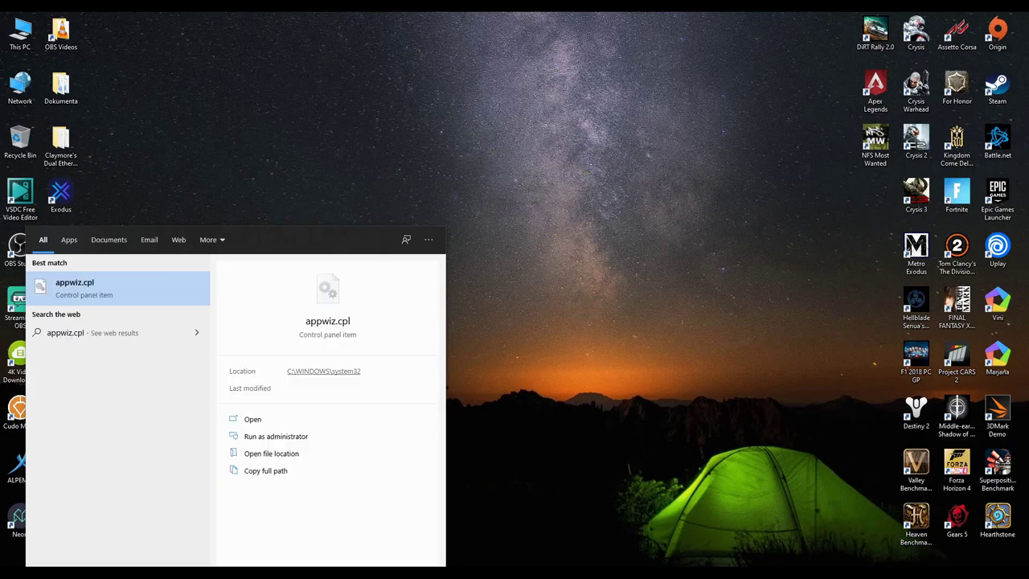
pyautogui.press('Return')
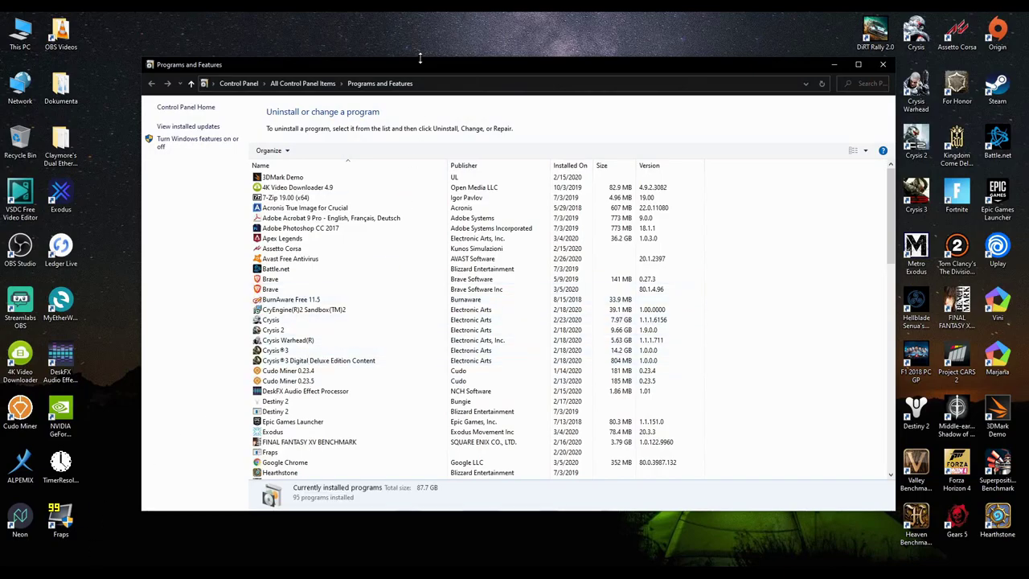
pyautogui.moveTo(419, 58); pyautogui.dragTo(419, 34)
# Locate and select Windows 10 Update Assistant among the installed programs, and close Programs and Features
pyautogui.scroll(-9, 418, 306)
pyautogui.scroll(-13, 417, 304)
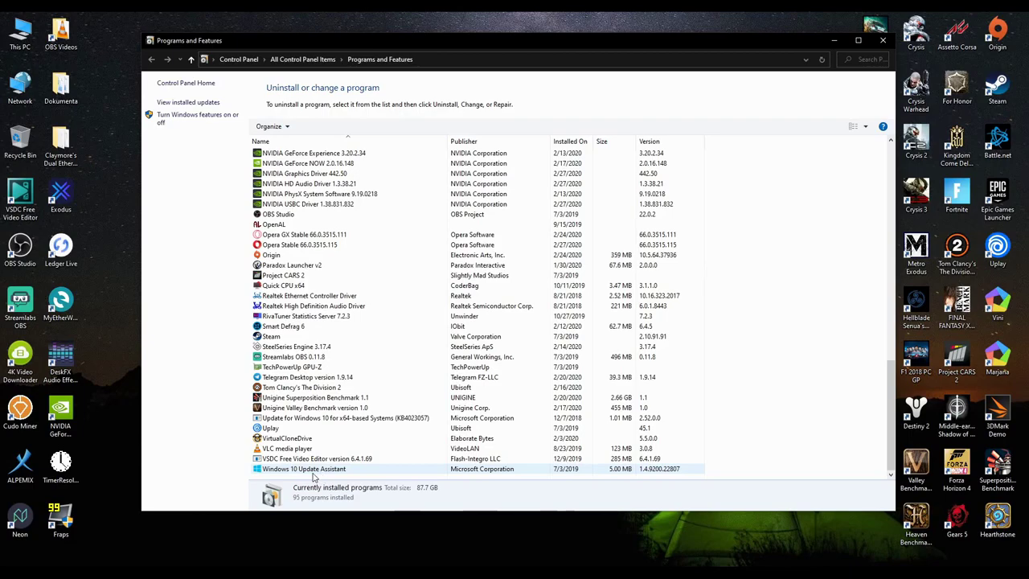
pyautogui.click(314, 473)
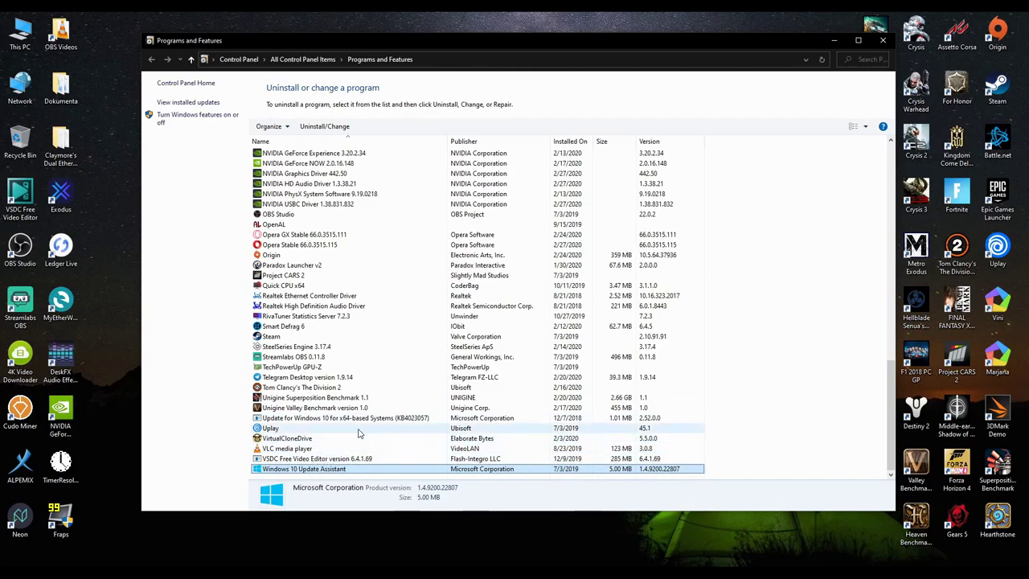
pyautogui.click(890, 43)
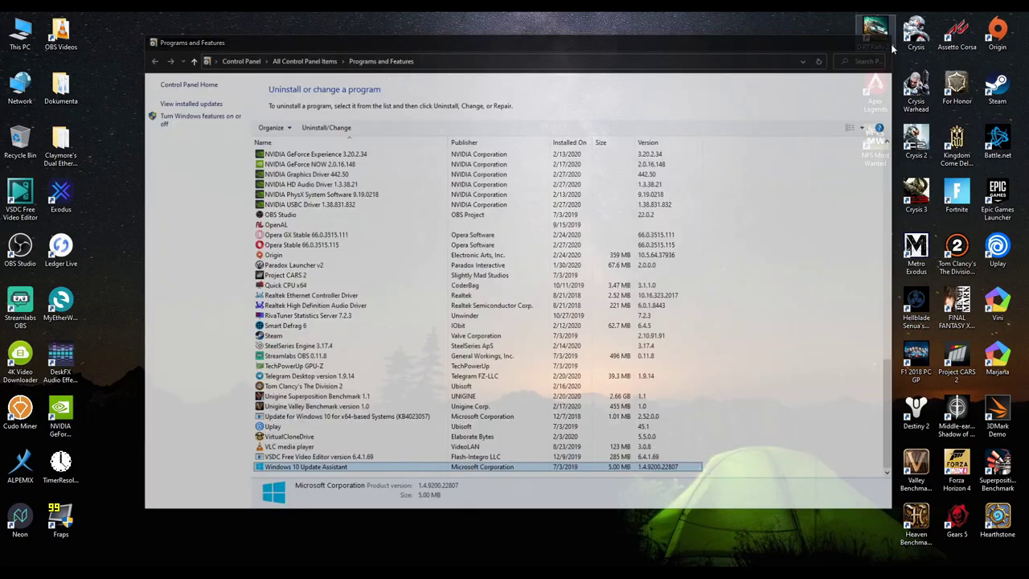
# Browse to the PC System (C:) drive and view the commands available for the Windows10Upgrade folder
pyautogui.doubleClick(18, 37)
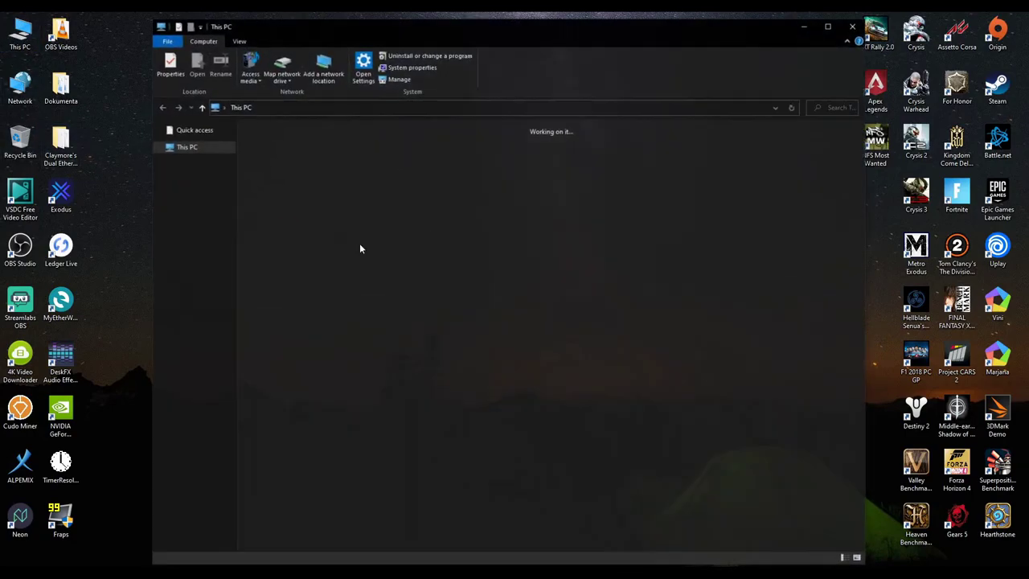
pyautogui.doubleClick(297, 229)
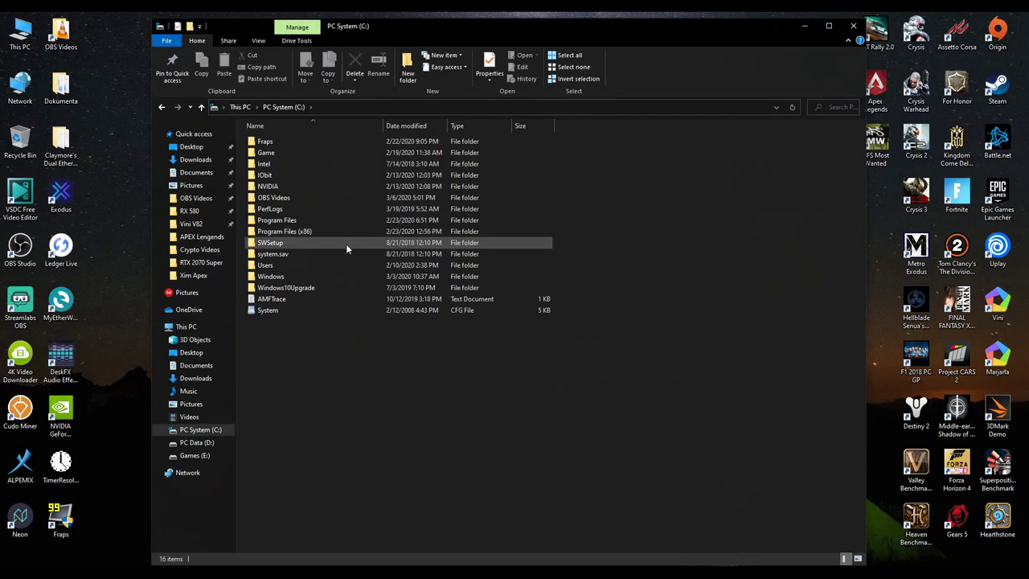
pyautogui.click(283, 289)
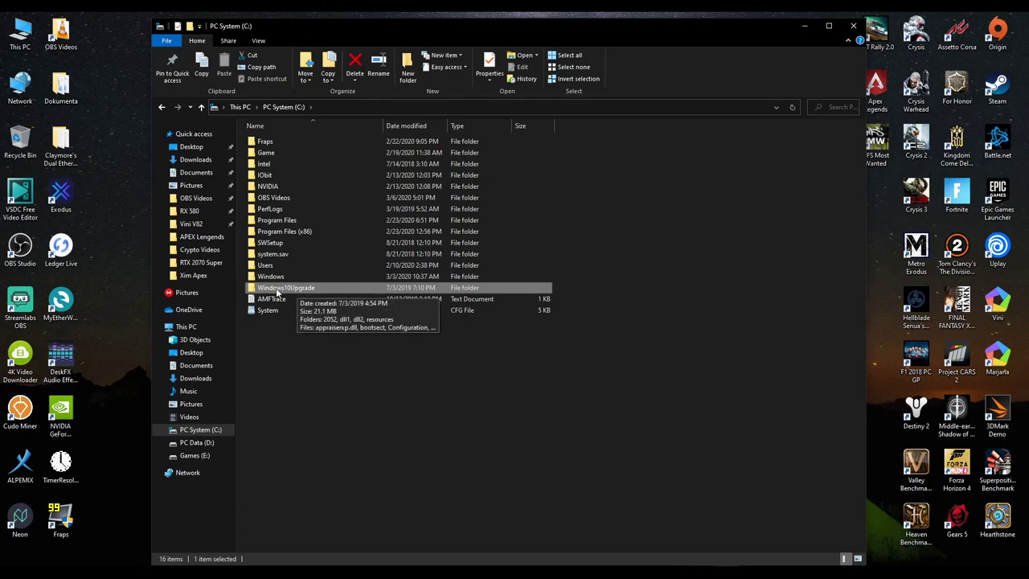
pyautogui.rightClick(276, 292)
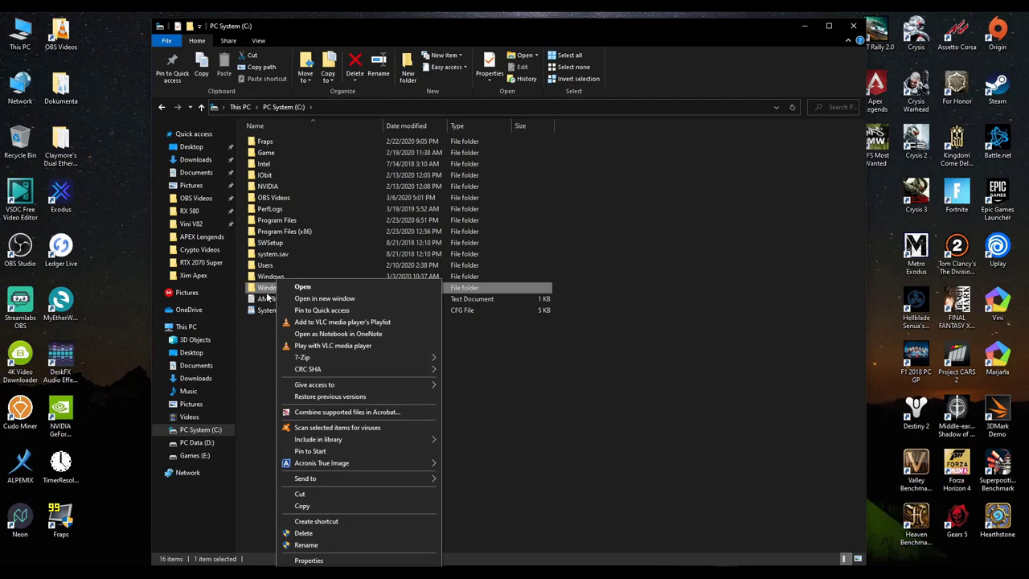
pyautogui.click(260, 348)
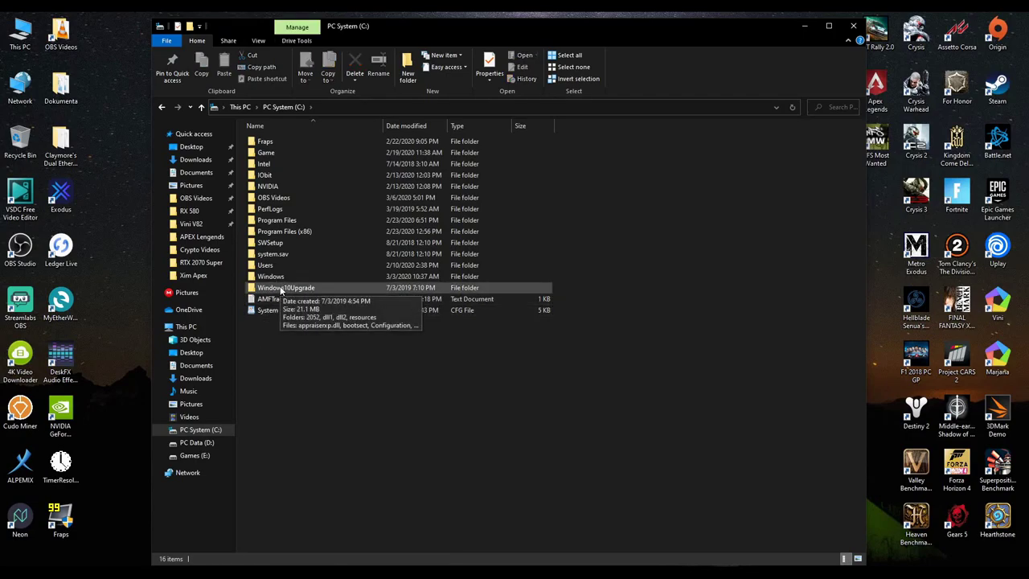
pyautogui.rightClick(281, 289)
pyautogui.click(314, 546)
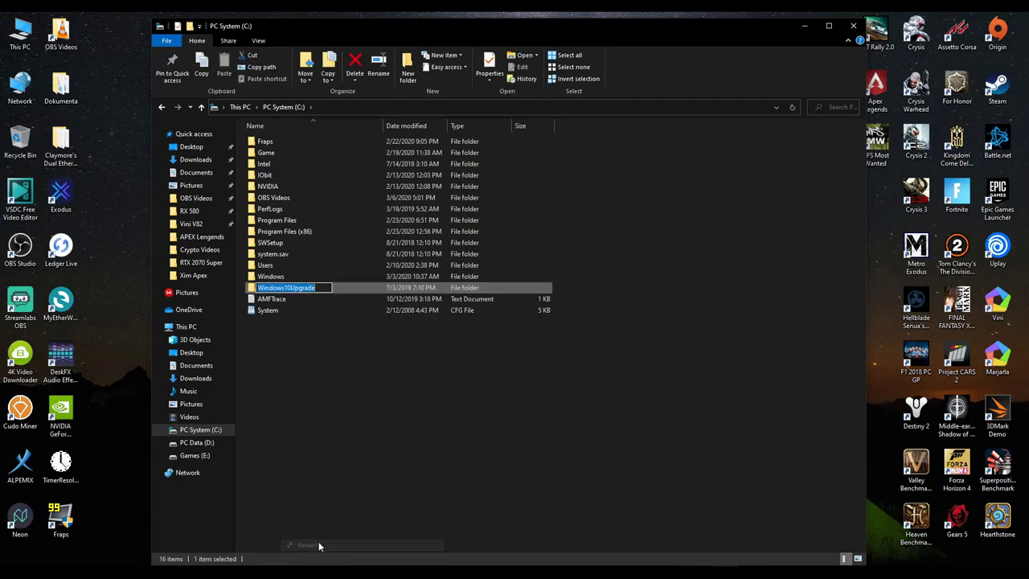
pyautogui.click(294, 364)
pyautogui.click(283, 290)
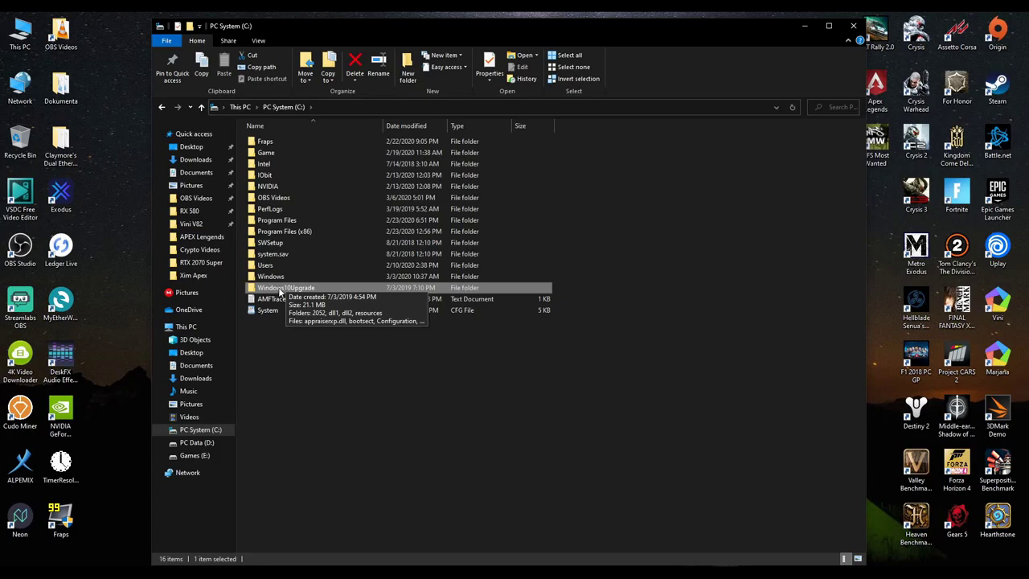
# Look inside the Windows10Upgrade folder, return to the C: drive and review the folder's commands again
pyautogui.doubleClick(281, 289)
pyautogui.click(201, 107)
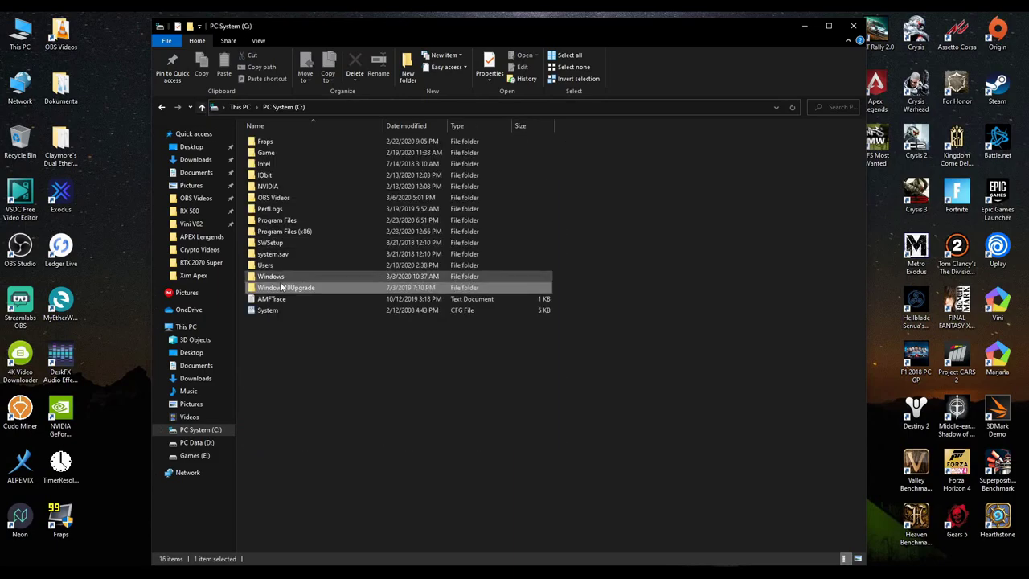
pyautogui.rightClick(284, 293)
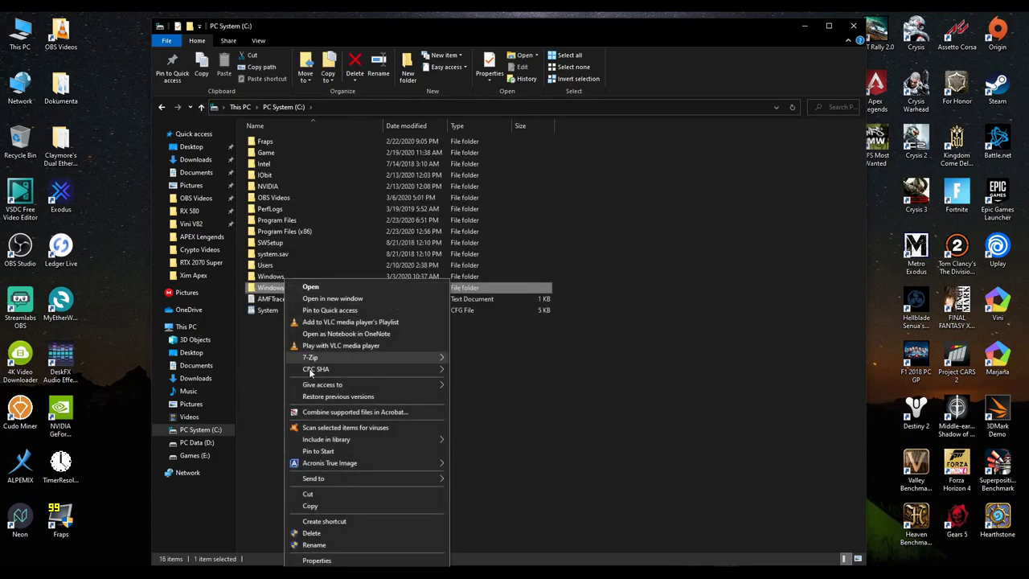
pyautogui.click(253, 425)
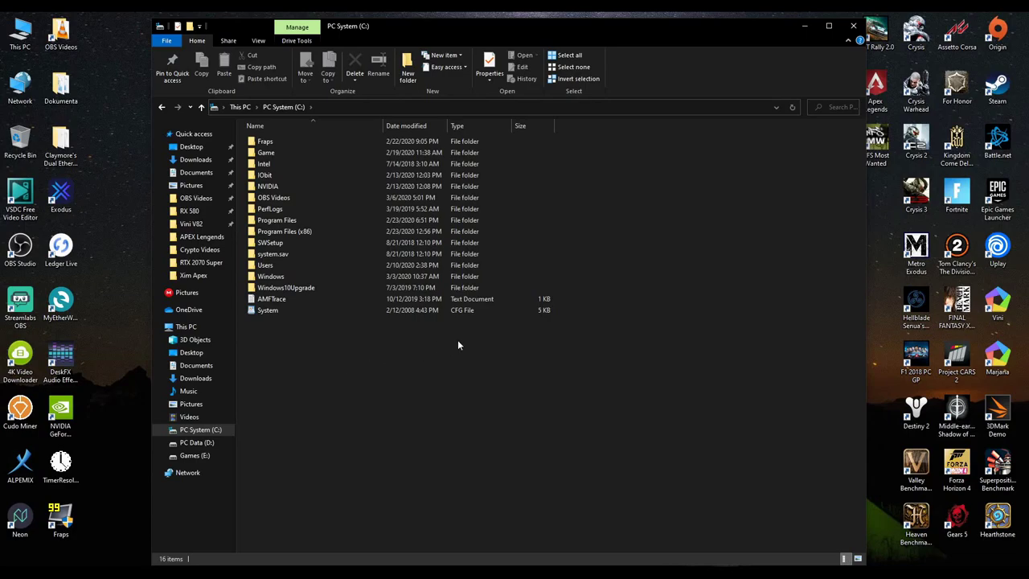
# Close the C: drive window and refresh the desktop twice
pyautogui.click(854, 27)
pyautogui.rightClick(341, 185)
pyautogui.click(370, 219)
pyautogui.rightClick(368, 218)
pyautogui.click(388, 252)
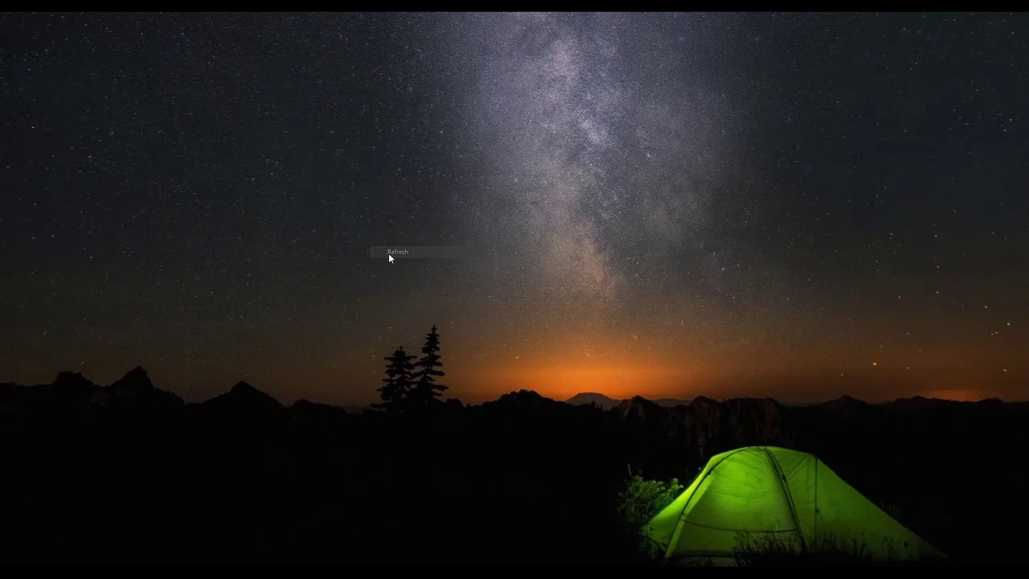